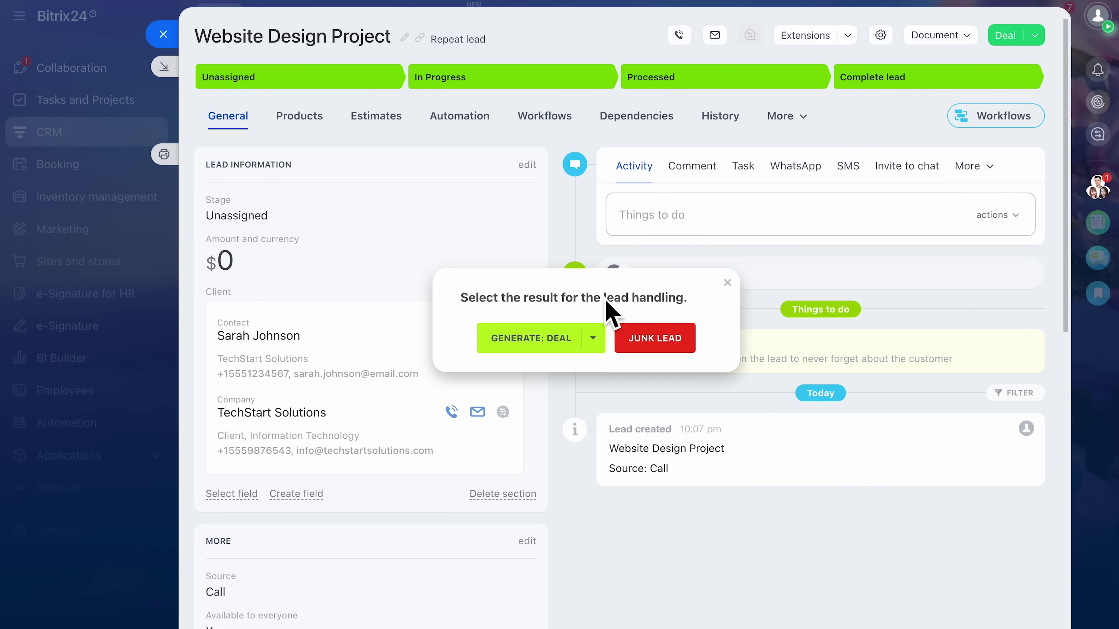
Step: Convert the Website Design Project lead into a deal using Generate: Deal
left_click(568, 339)
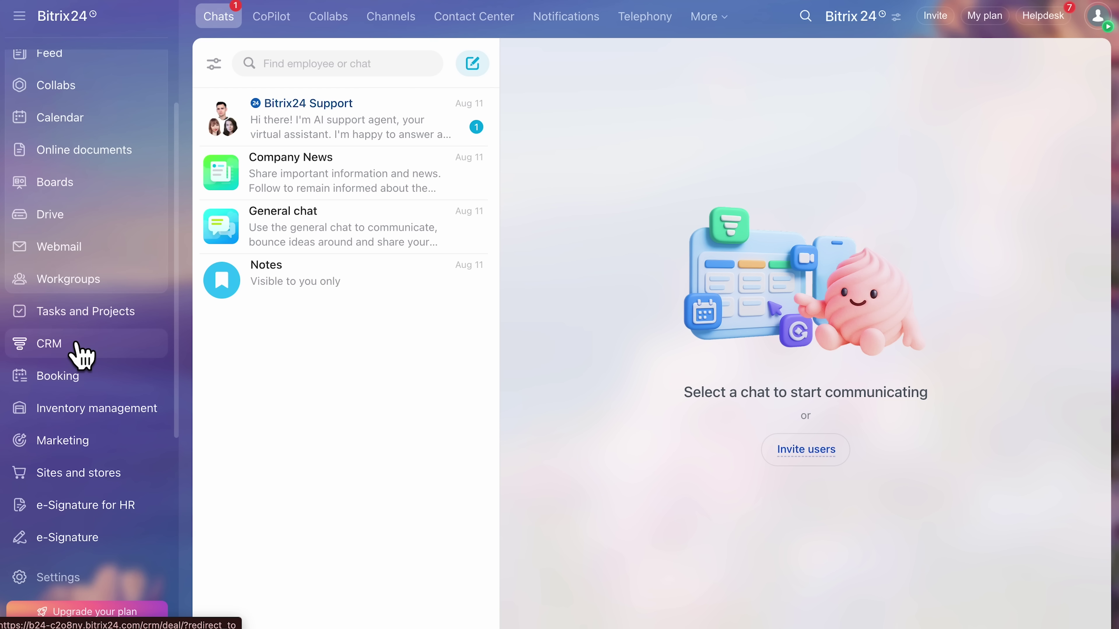
Step: Go to the CRM section from the left sidebar and scroll down the page
left_click(79, 348)
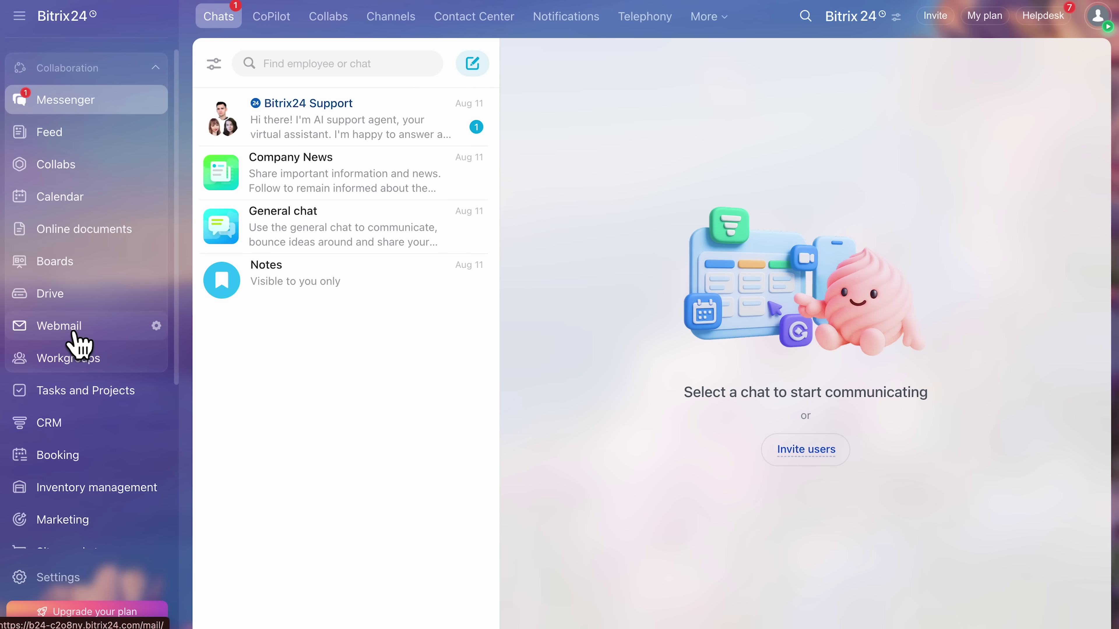
scroll(79, 345, "down", 2)
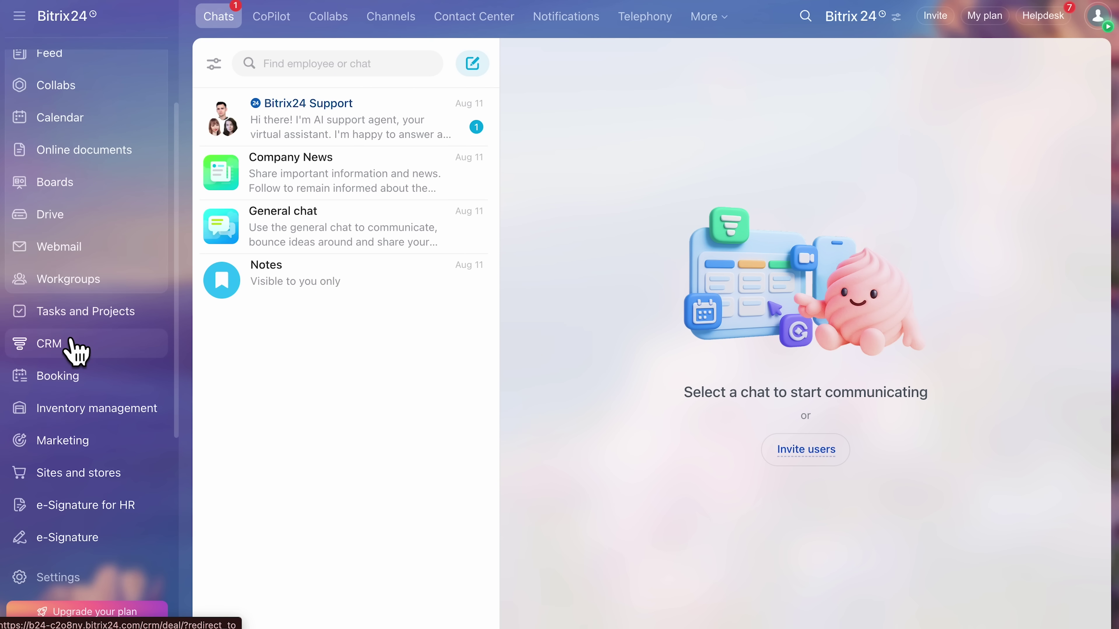
Step: Load the CRM Deals Kanban and scroll through its New, Create papers, Quotes, In progress and Final invoice columns
left_click(77, 345)
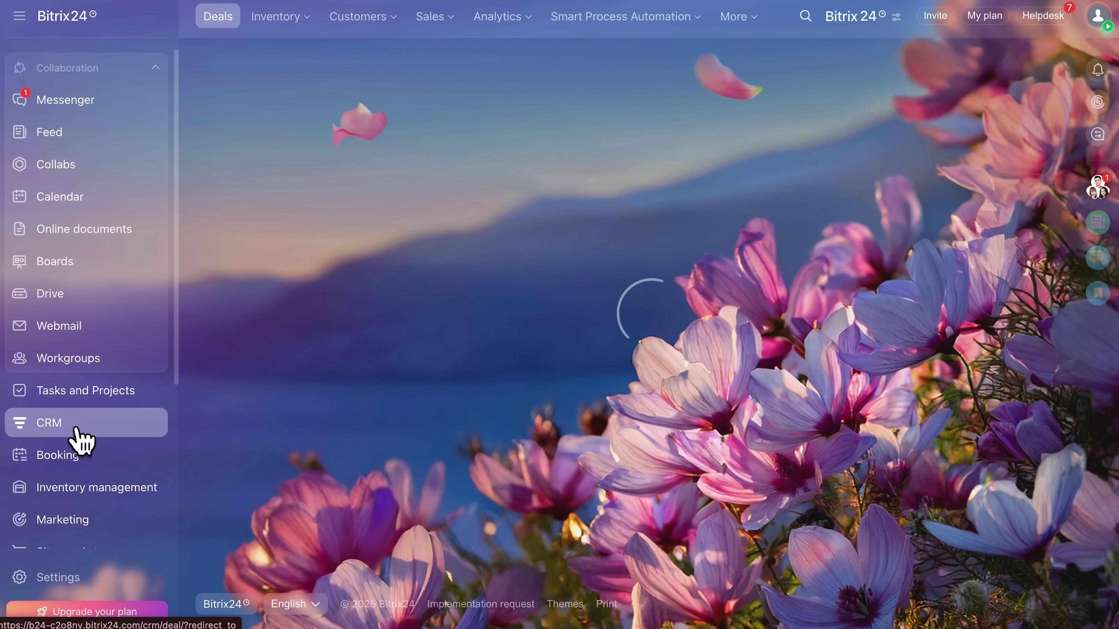
scroll(81, 439, "down", 5)
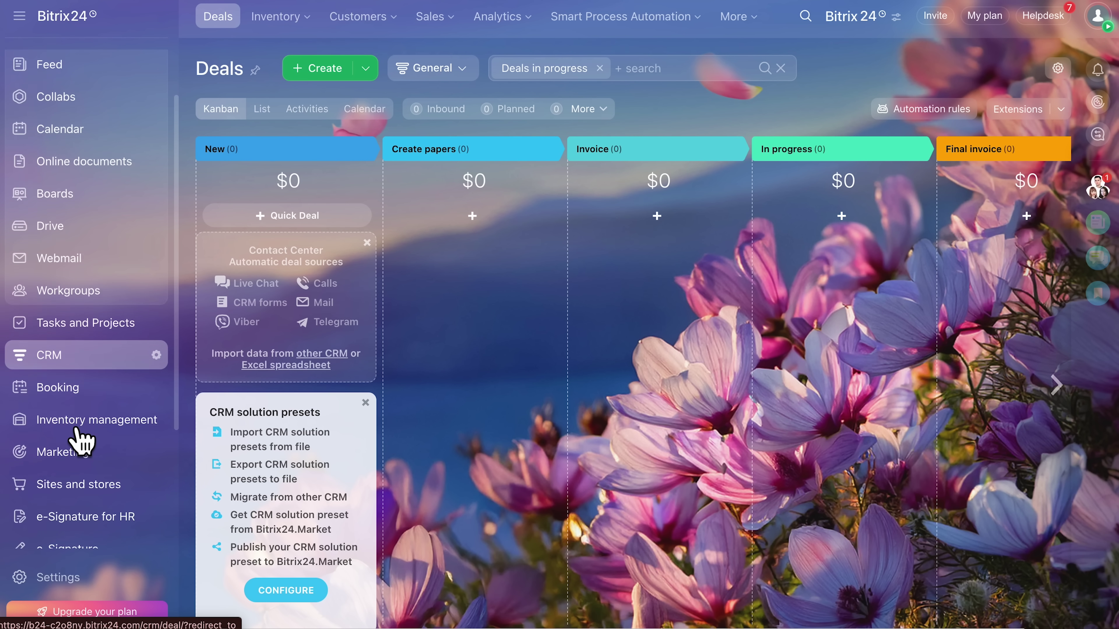
scroll(81, 439, "down", 1)
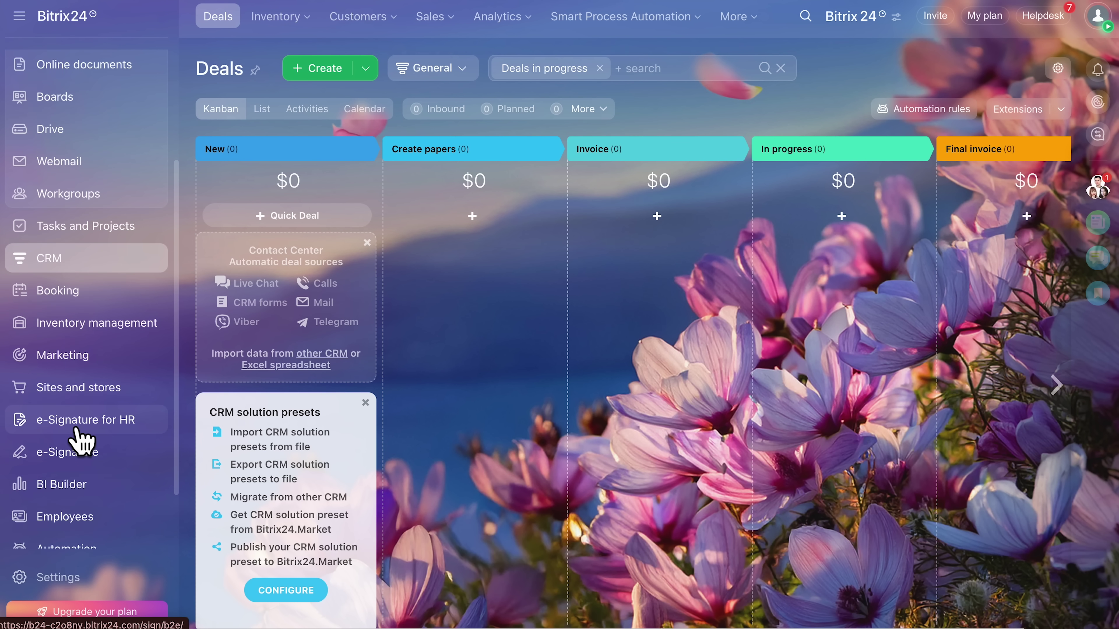
scroll(80, 439, "down", 1)
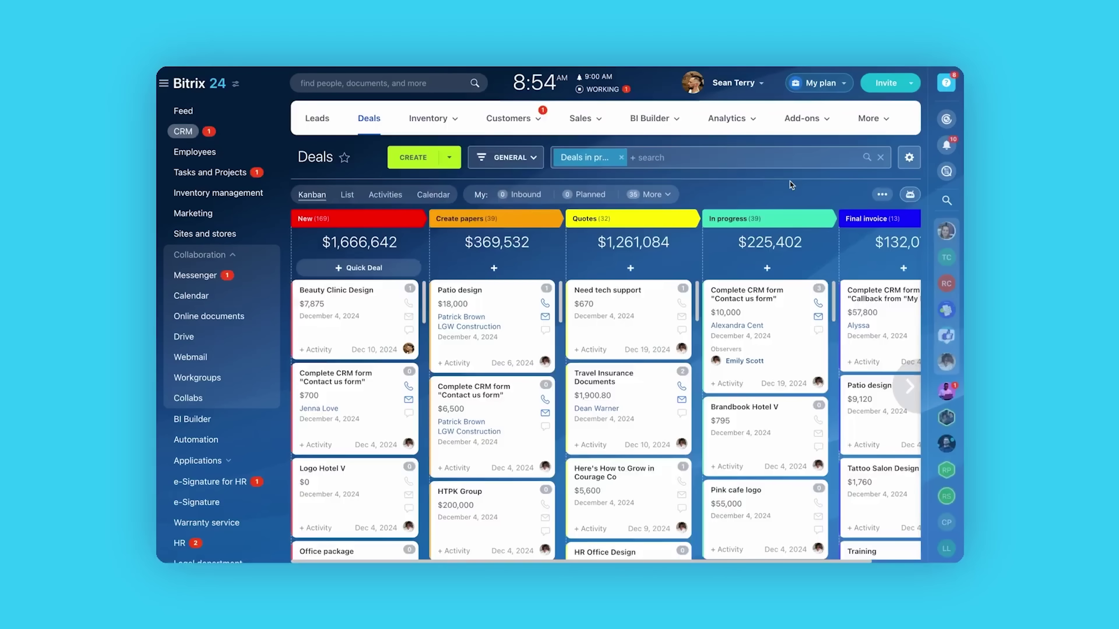
Step: Create a new deal and add a custom field to its Resource Booking section, choosing the field type
left_click(423, 159)
scroll(462, 280, "down", 15)
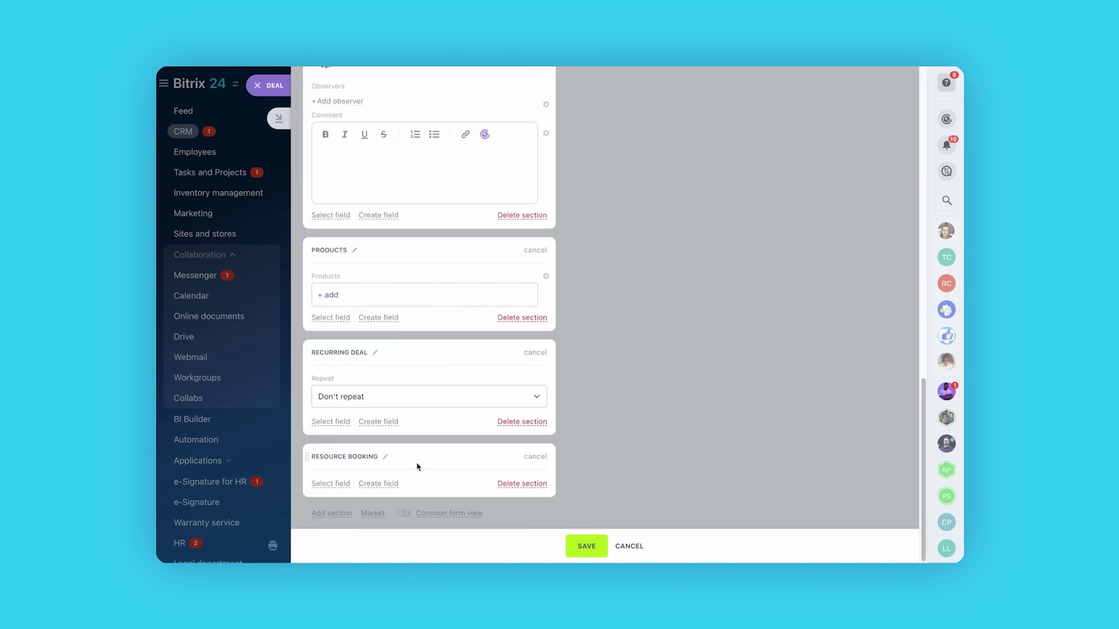
left_click(384, 486)
left_click(455, 240)
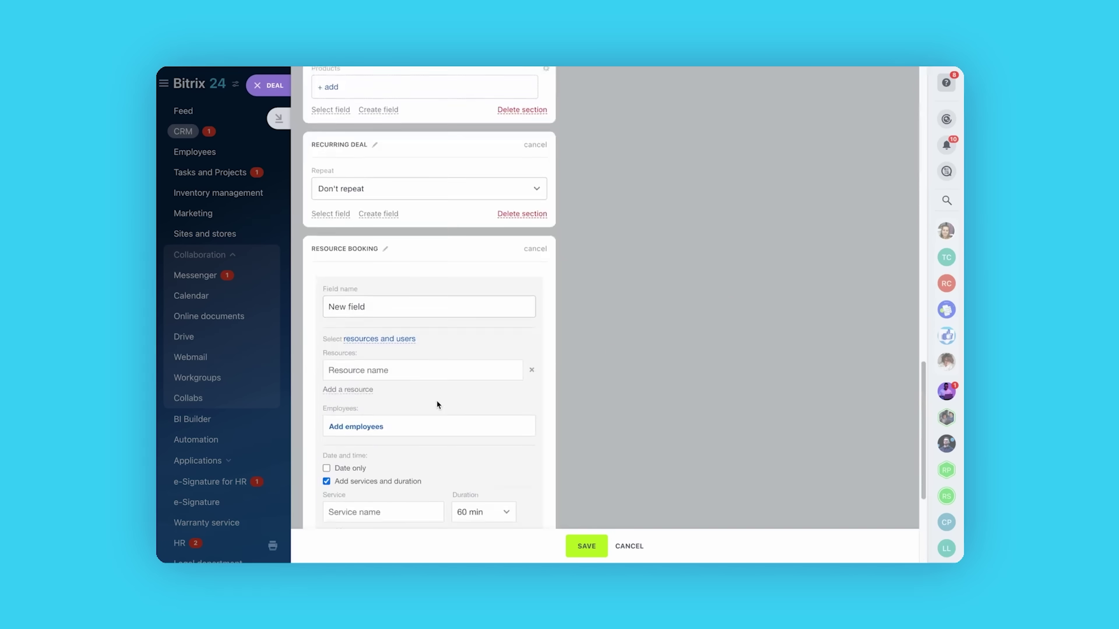
scroll(437, 405, "down", 3)
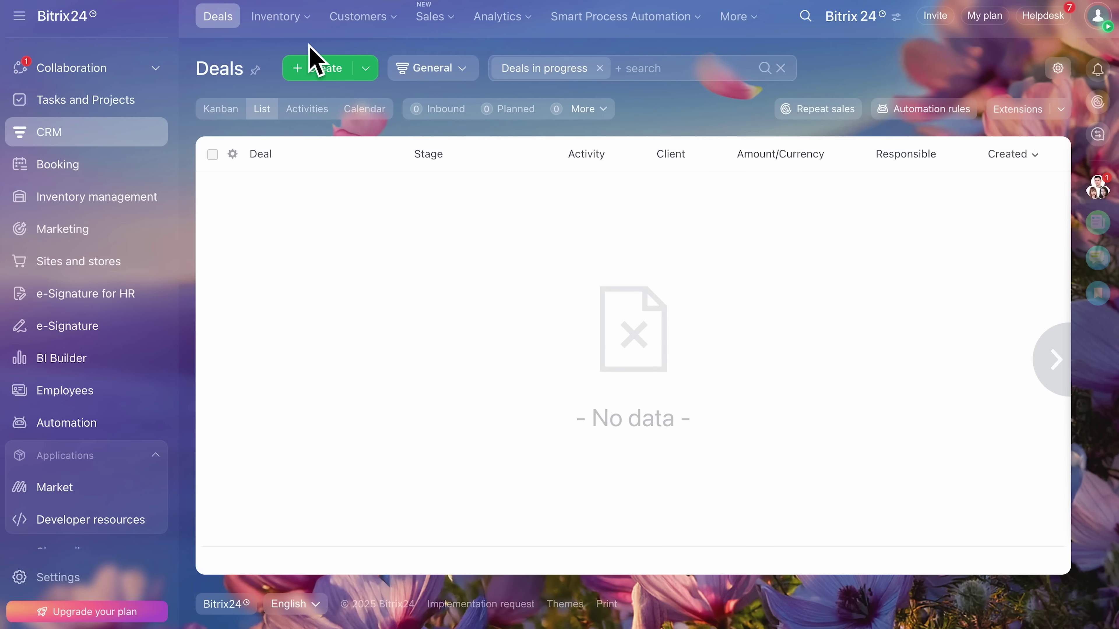
Step: Open the Contact Center from the Customers menu
mouse_move(348, 32)
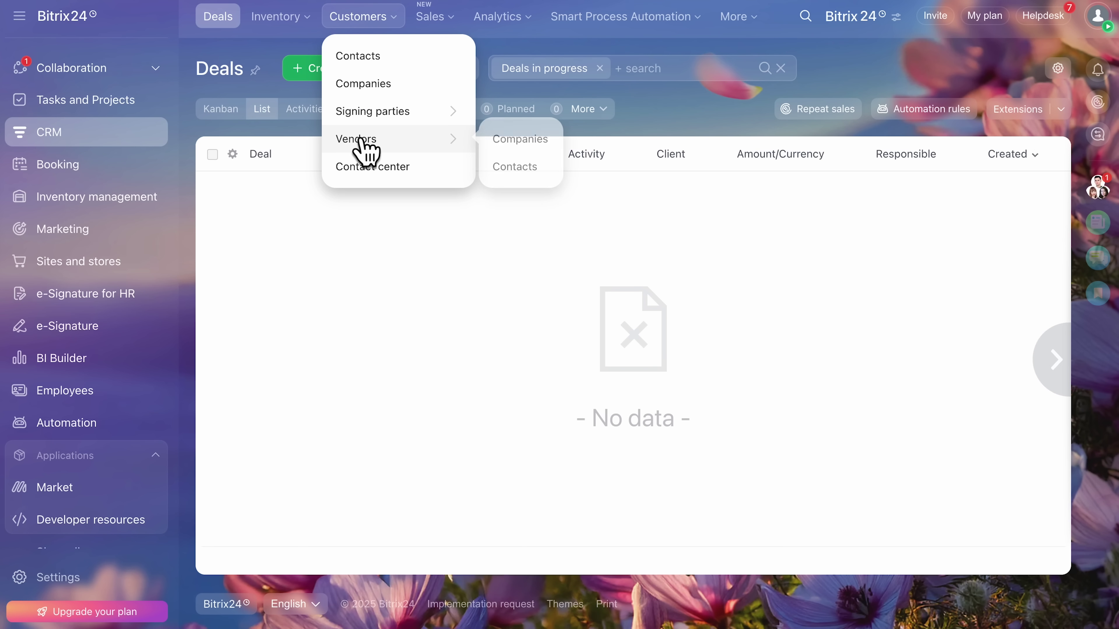
left_click(366, 170)
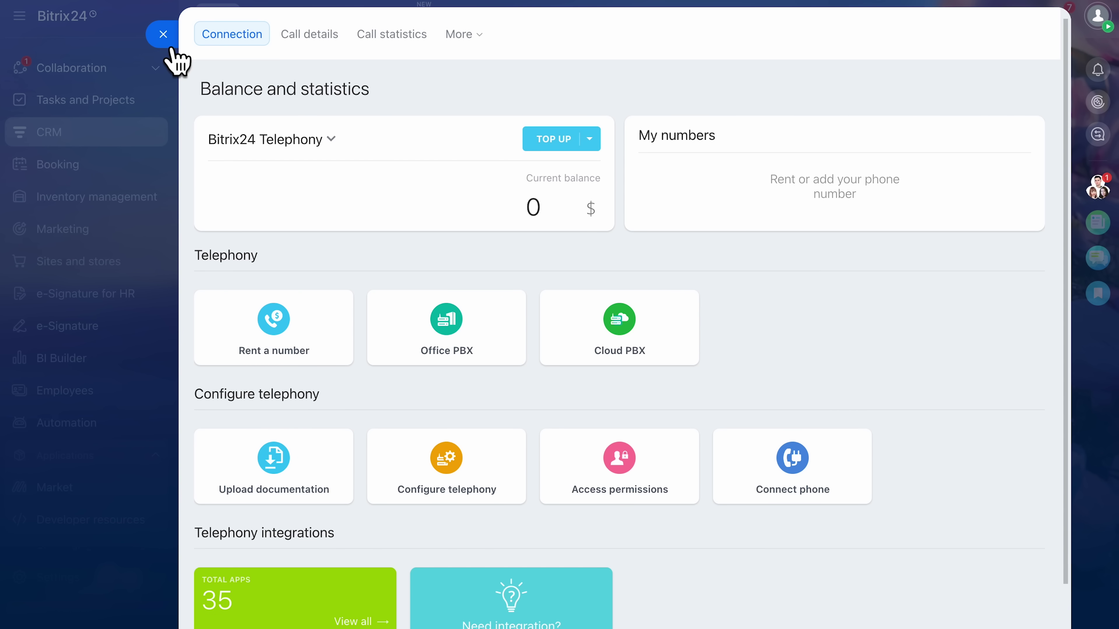
Step: Review the Call details and Call statistics reports, then close Telephony and the Contact Center
left_click(309, 48)
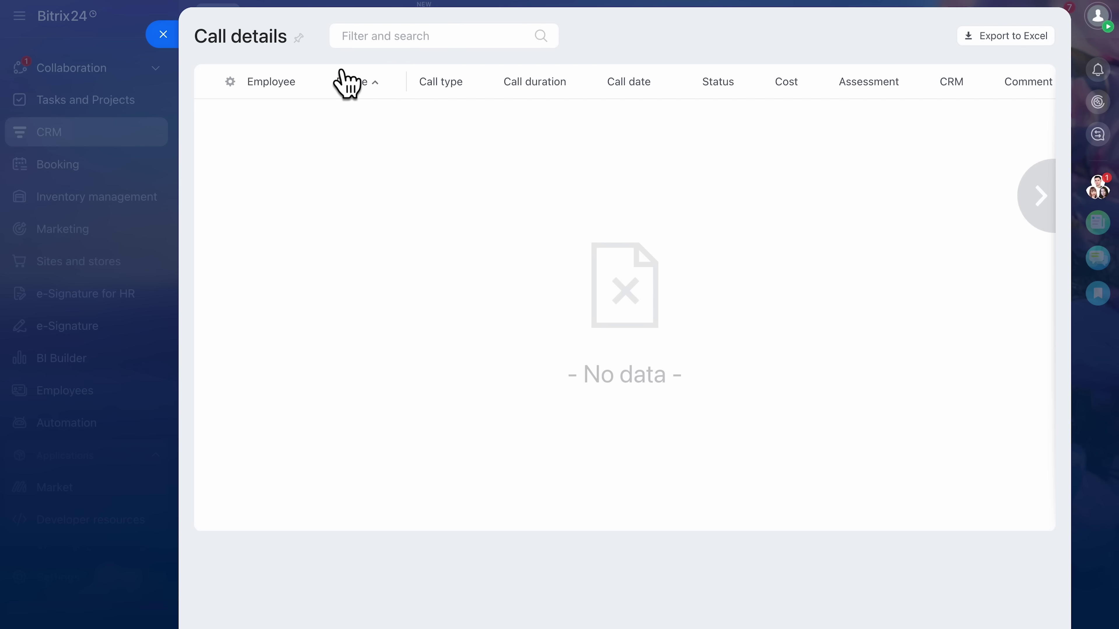
left_click(166, 37)
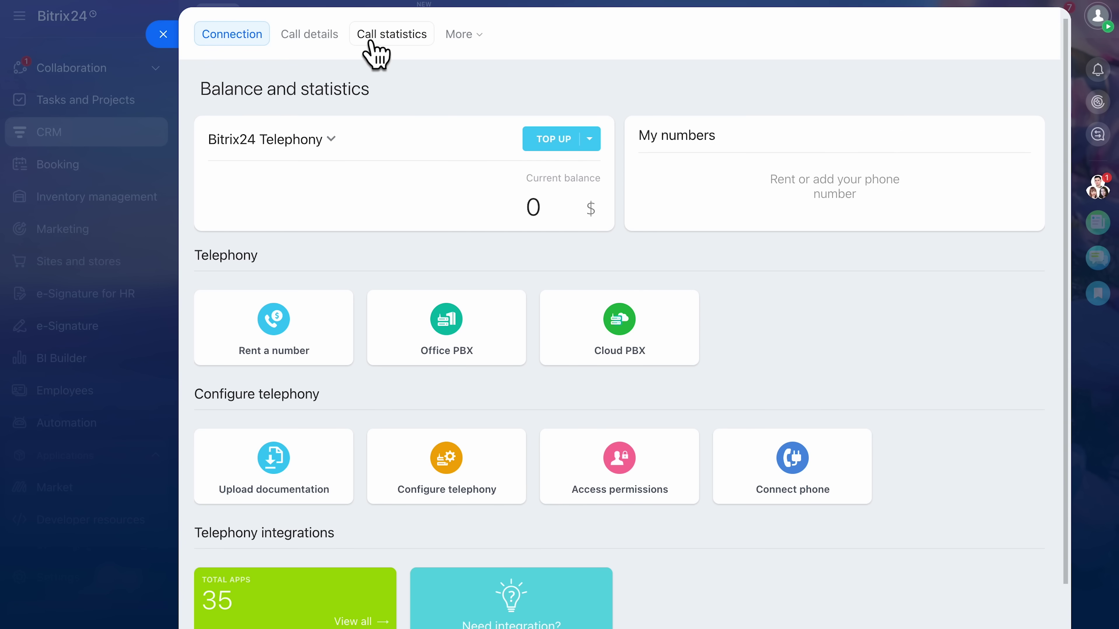
left_click(371, 43)
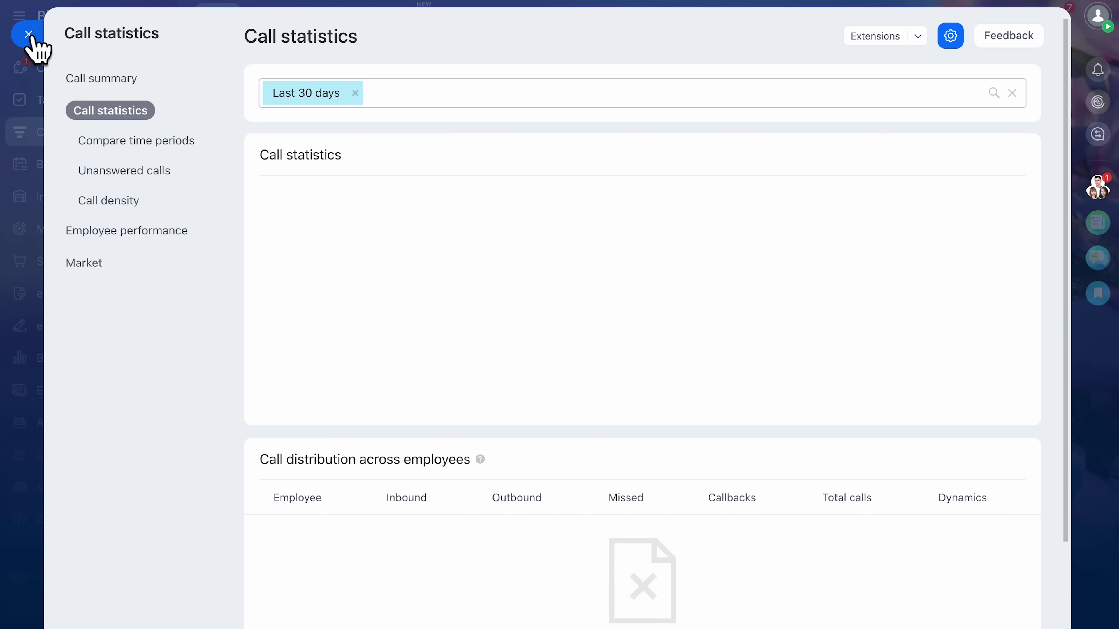
left_click(29, 35)
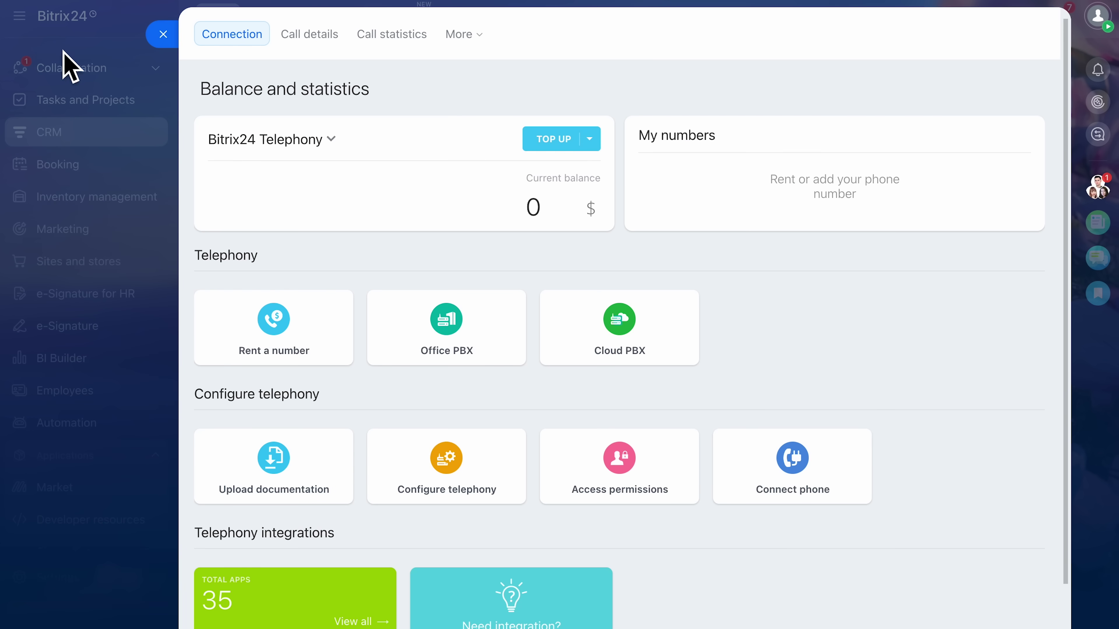
left_click(163, 35)
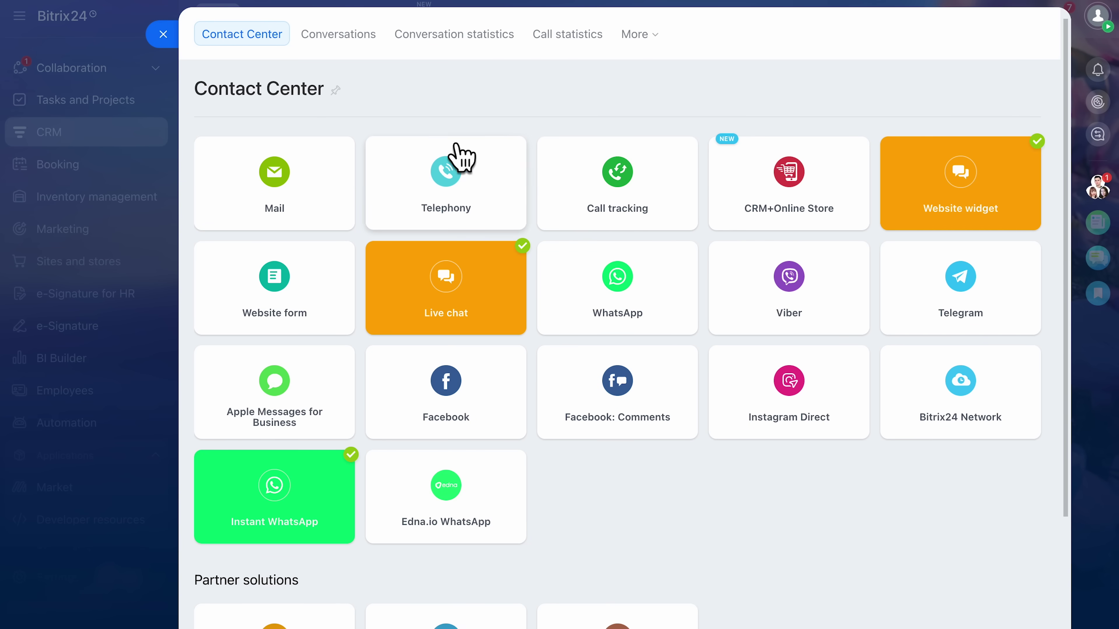
key("Escape")
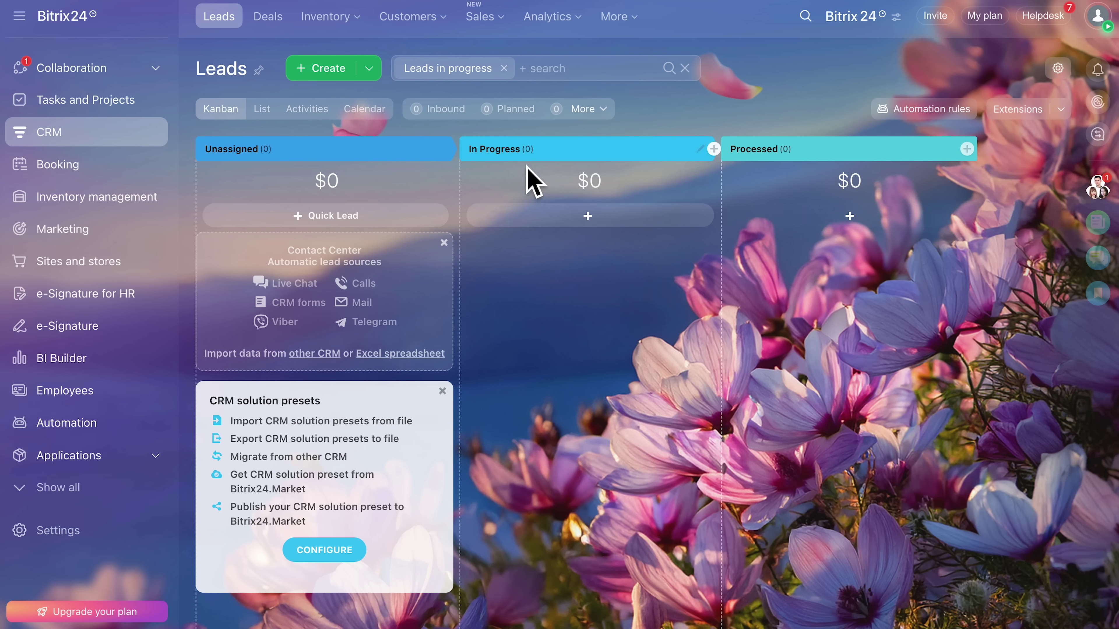
Step: Add a quick Website Design Project lead under Unassigned, mark it completed, and convert it into a deal
left_click(421, 218)
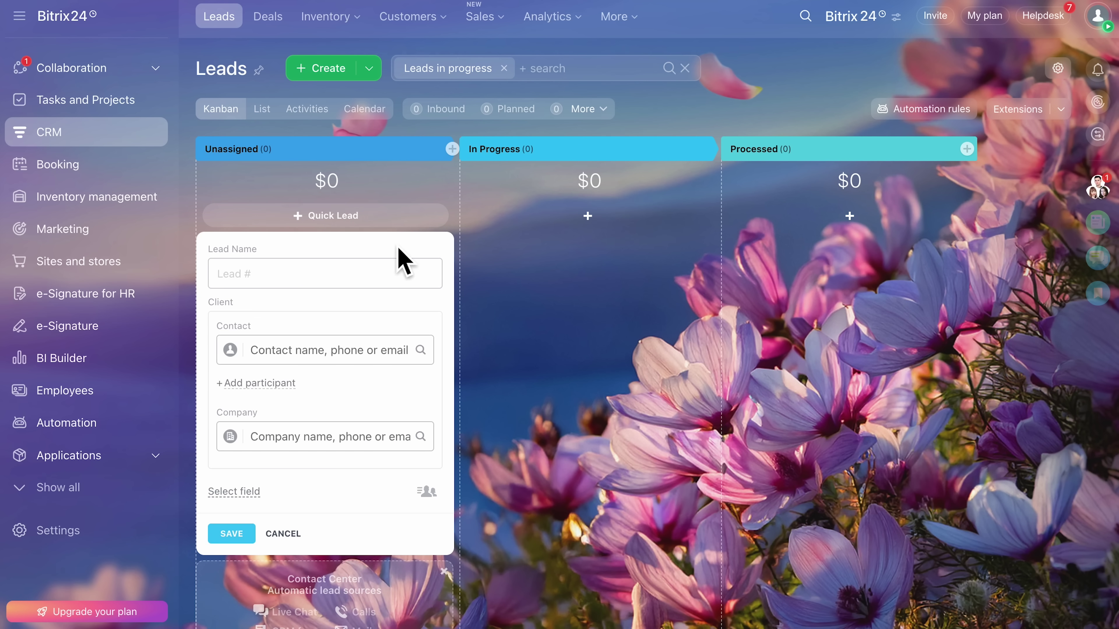
left_click(319, 274)
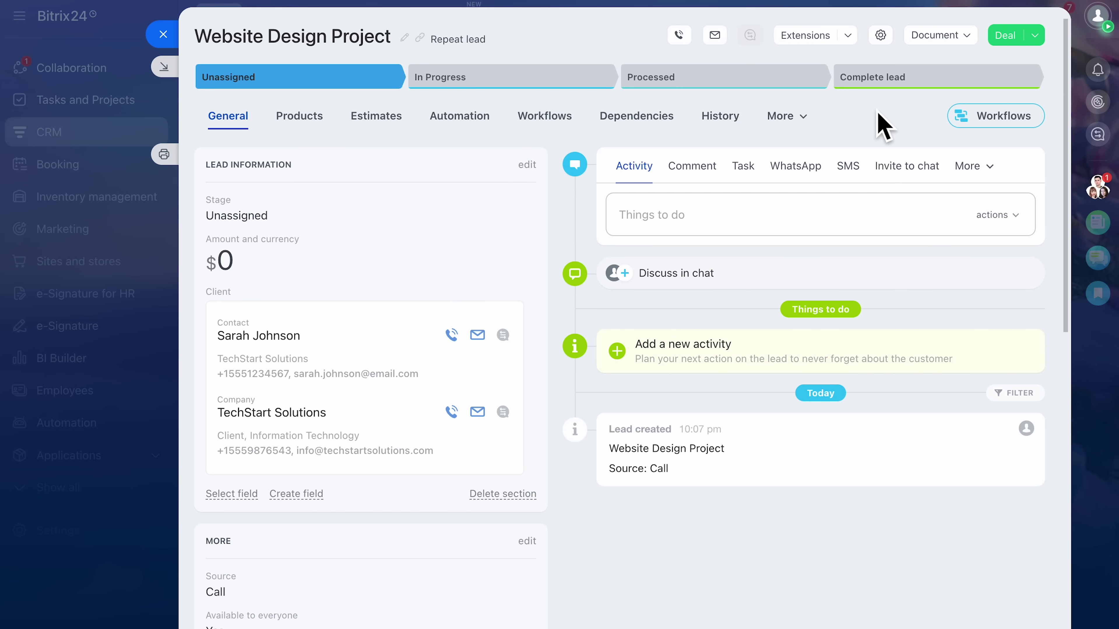
left_click(878, 83)
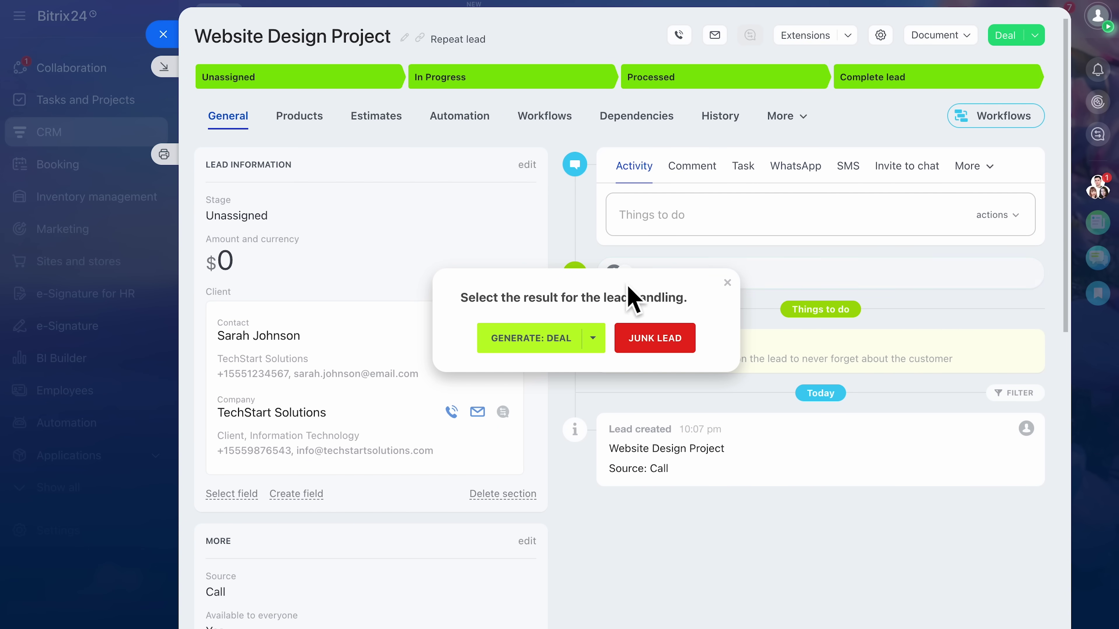
left_click(577, 342)
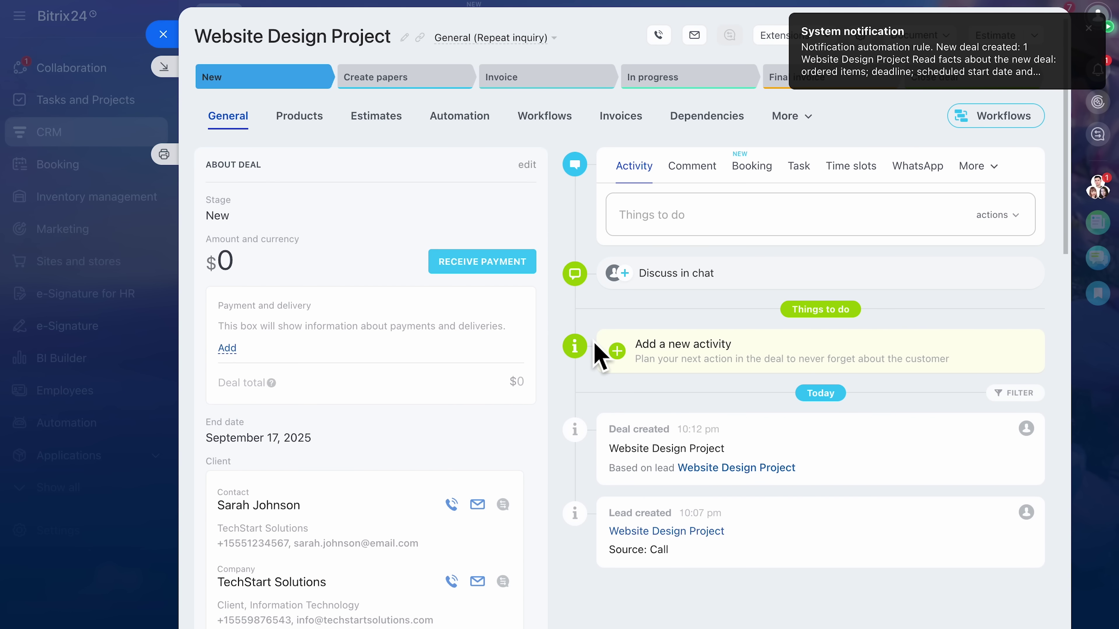
scroll(599, 355, "down", 1)
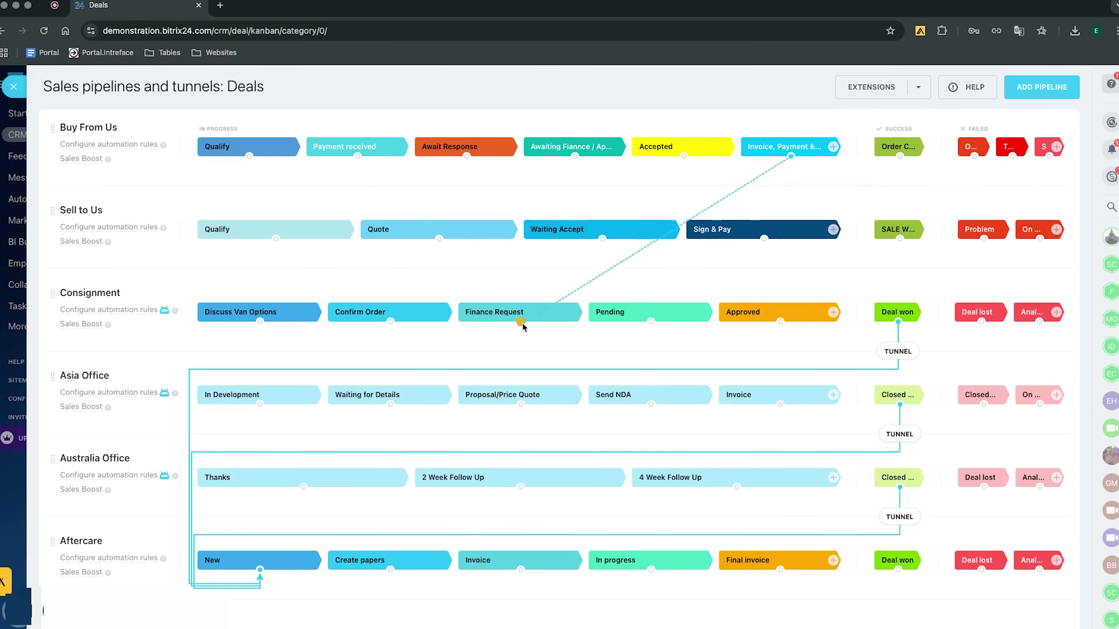
Step: Connect a tunnel from the Buy From Us invoice stage to Consignment's Discuss Van Options stage
left_click_drag(522, 326, 260, 328)
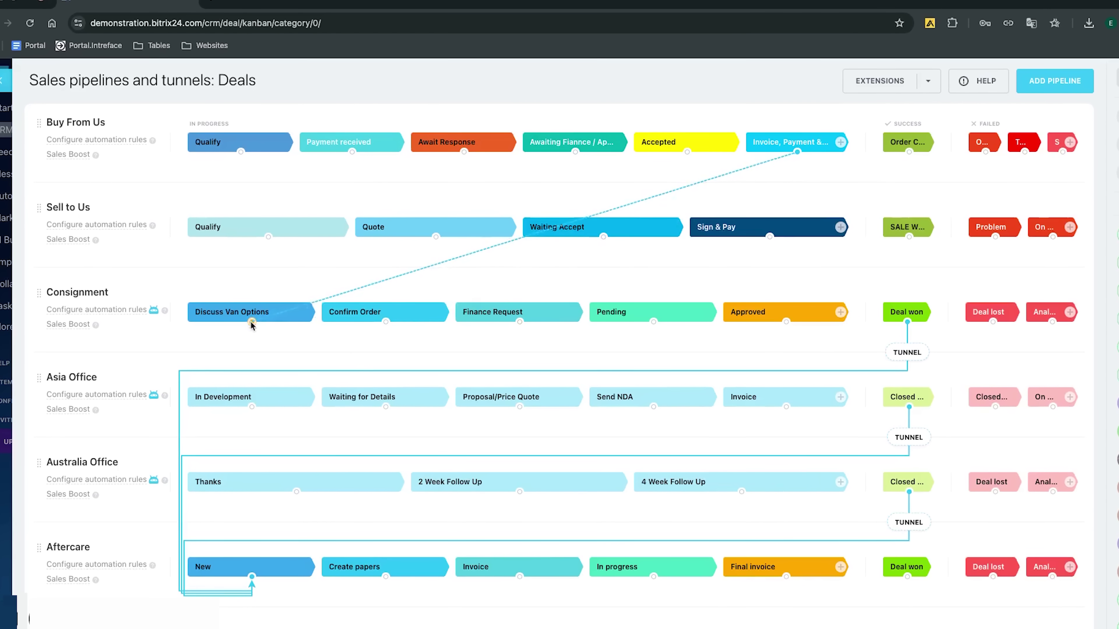
left_click_drag(251, 321, 251, 320)
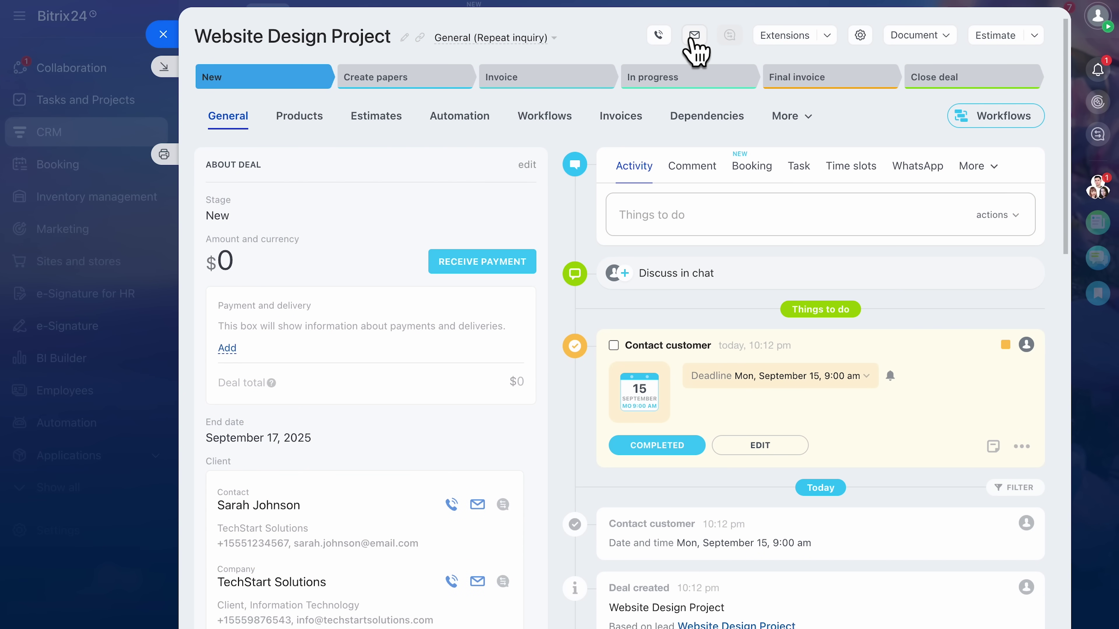
Step: Start an email to the deal's contact, dismiss the meeting tip, and close it unsent
left_click(693, 36)
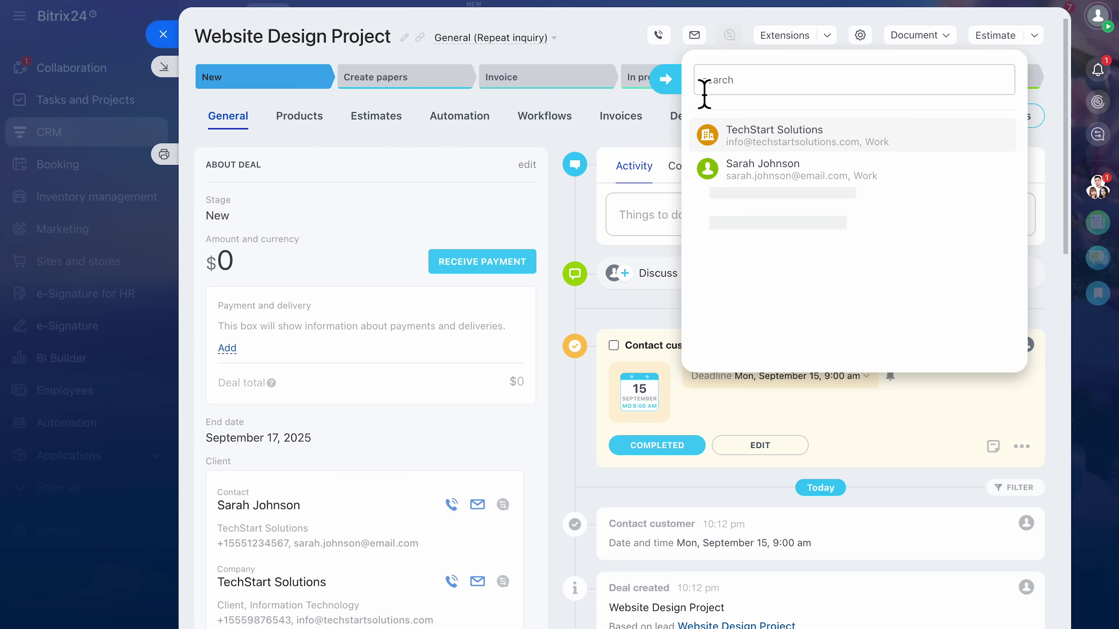
left_click(762, 178)
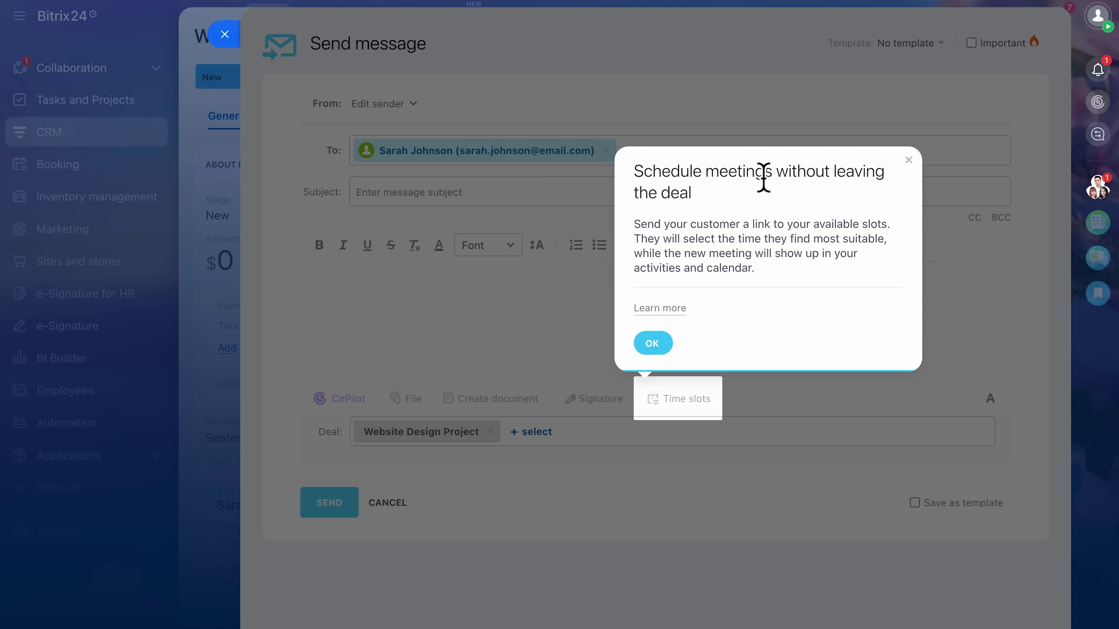
left_click(659, 344)
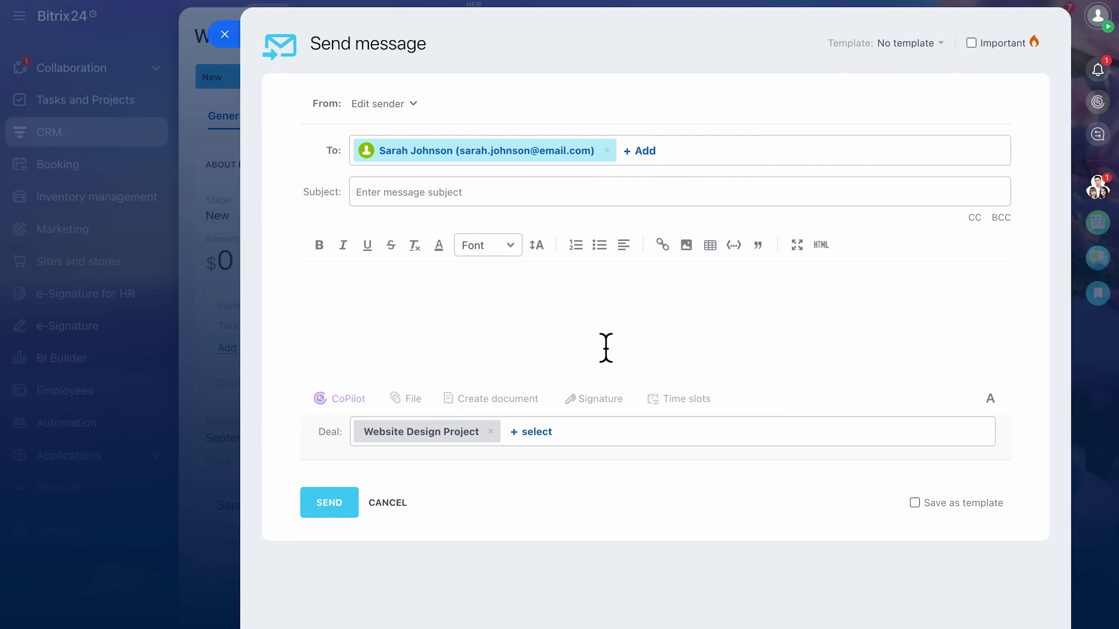
left_click(224, 34)
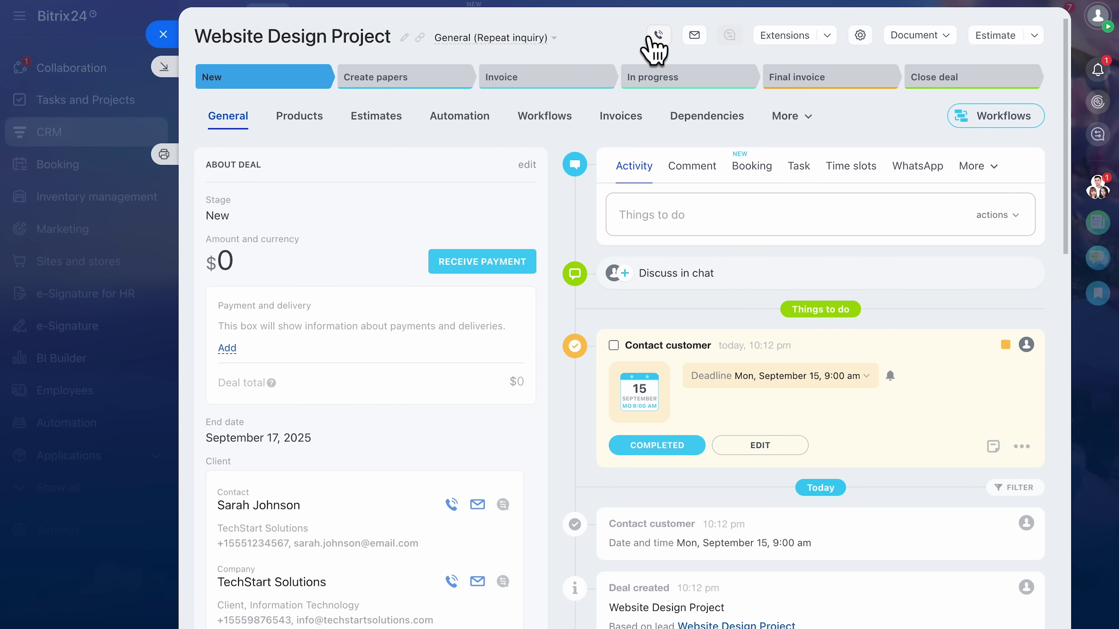
Step: Call the contact's phone number, hang up, and close the deal card
left_click(658, 35)
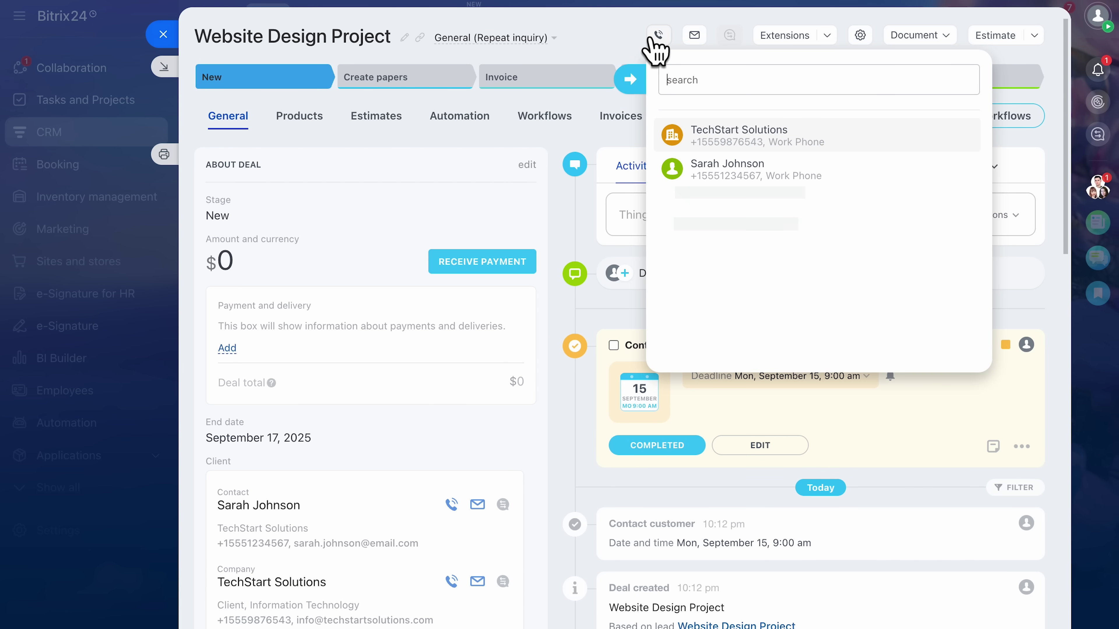
left_click(727, 176)
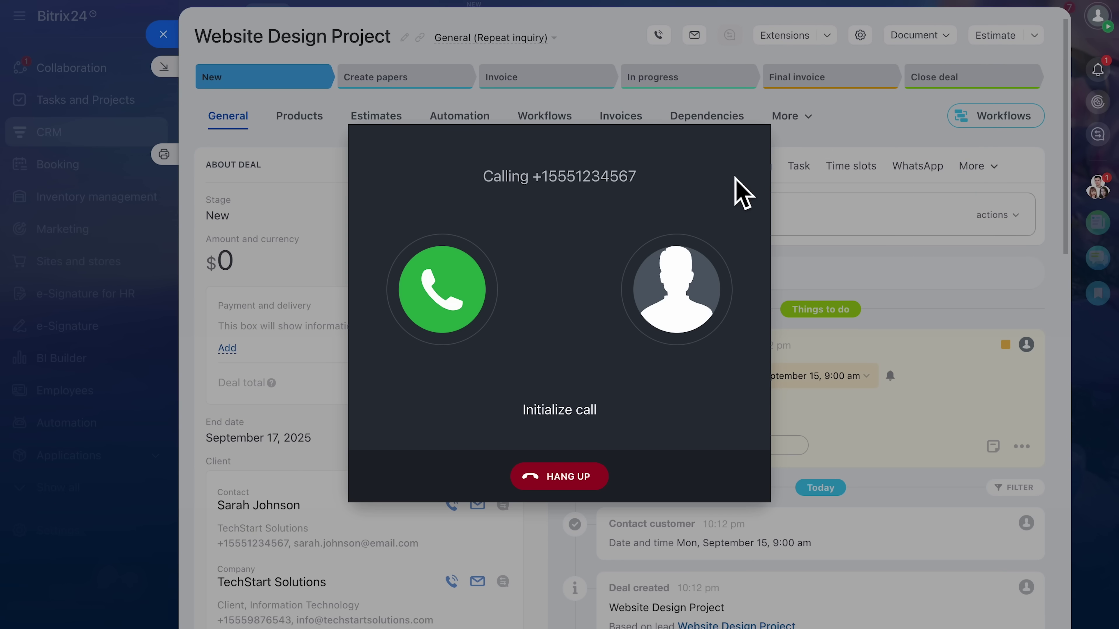
left_click(576, 477)
key("Escape")
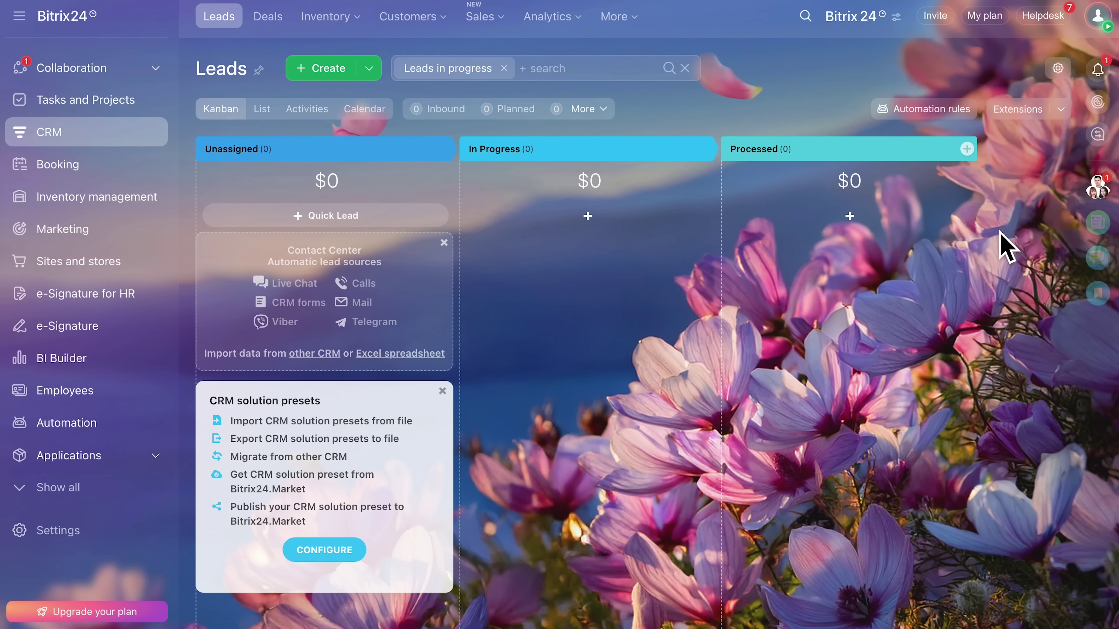
Step: Open the lead Automation rules, start a new rule, and browse the available rule groups
left_click(955, 113)
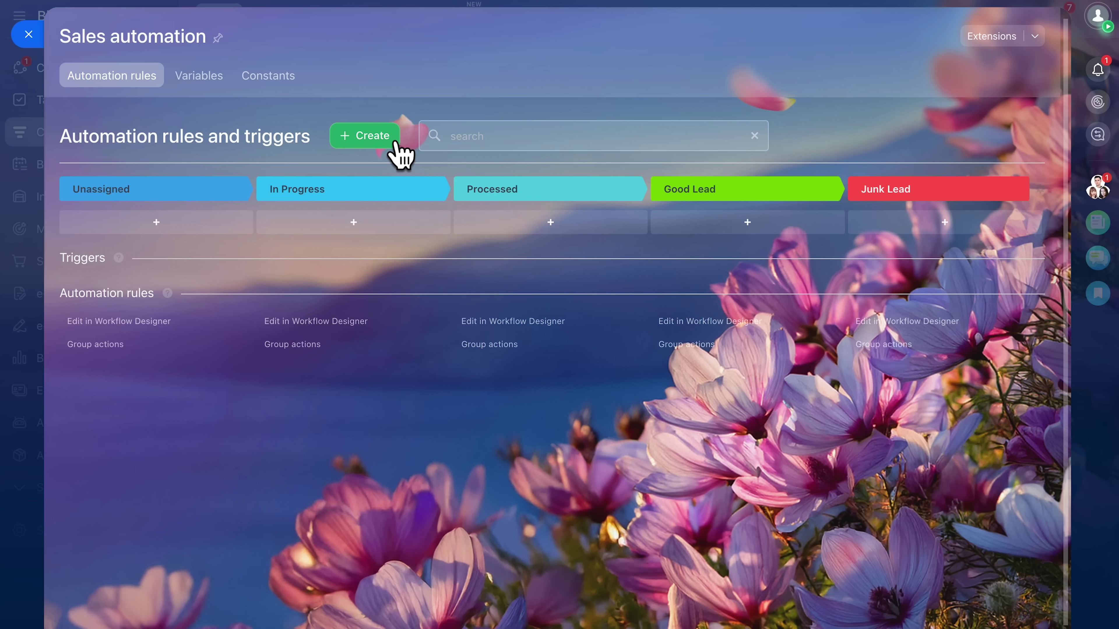
left_click(385, 150)
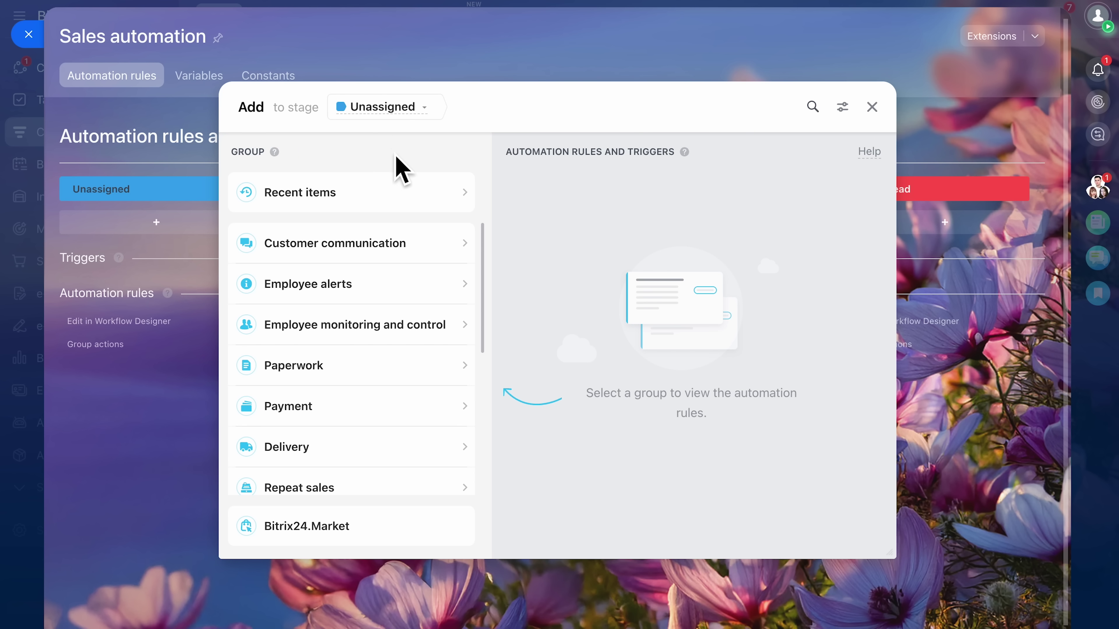
scroll(390, 318, "down", 2)
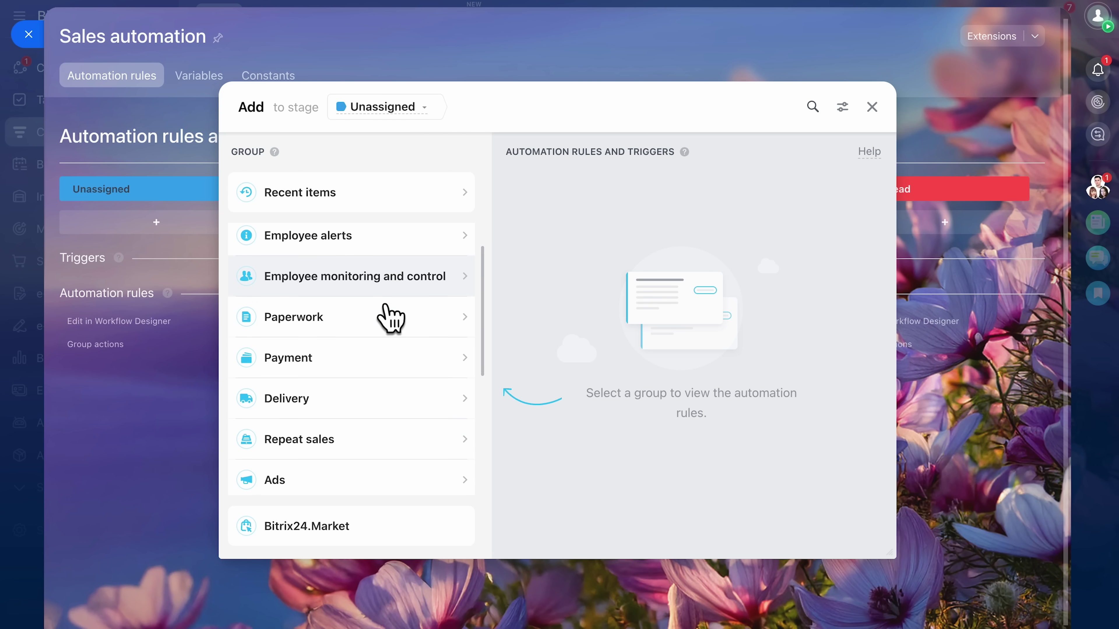
scroll(390, 318, "down", 5)
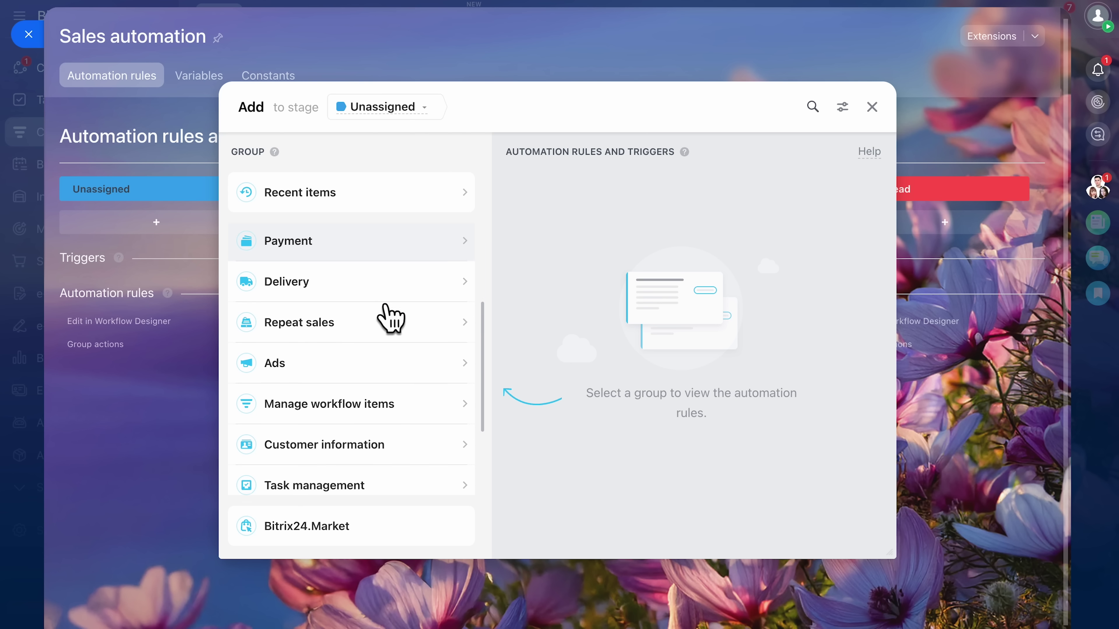
scroll(389, 318, "down", 4)
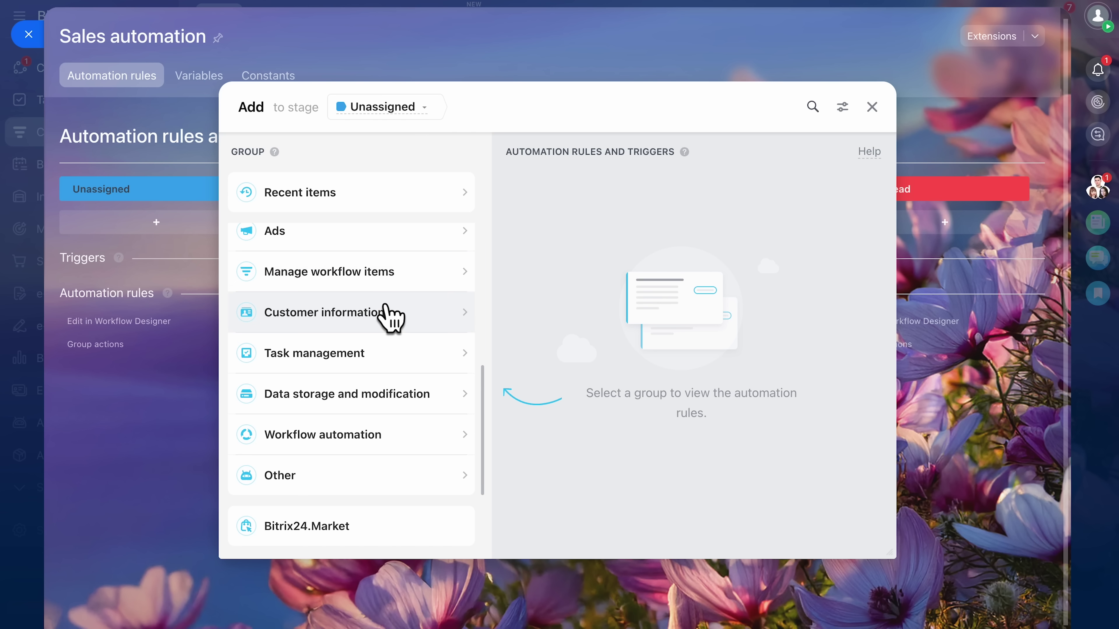
scroll(389, 318, "up", 10)
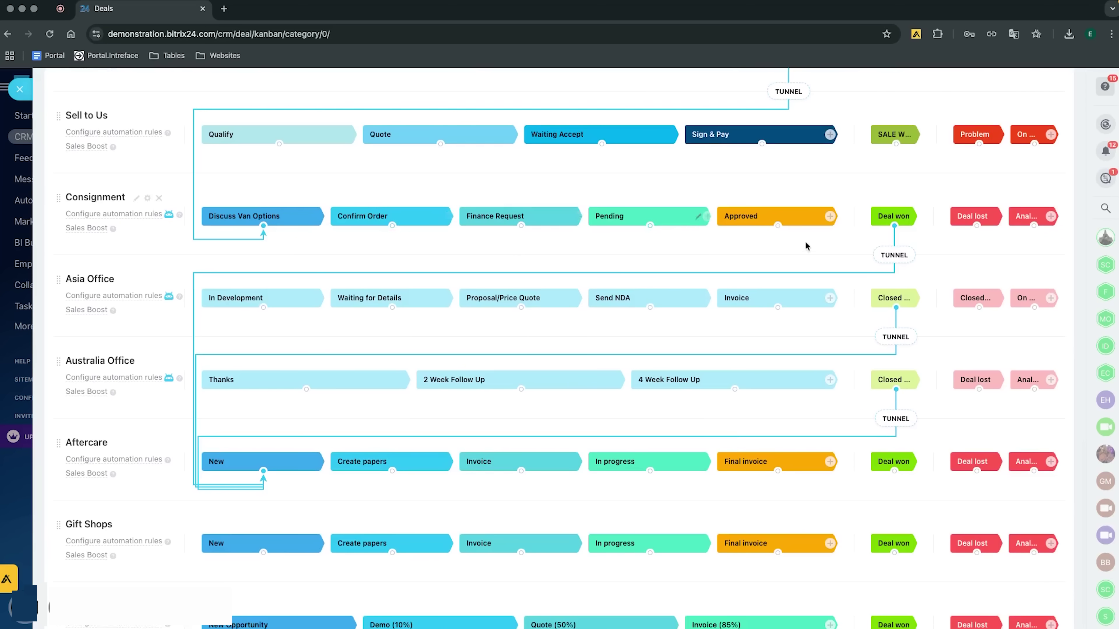
Step: Scroll down the Inventory management Product catalog, which has no entries yet
scroll(807, 249, "down", 4)
scroll(807, 250, "down", 1)
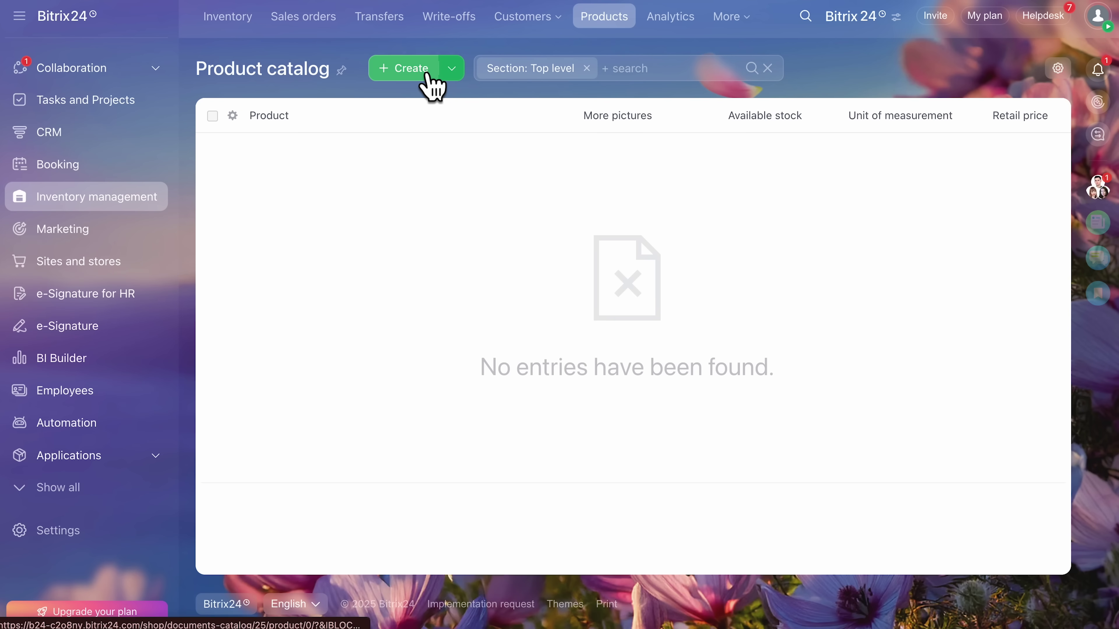
Step: Open a blank New product form from the Product catalog and scroll through its fields
left_click(428, 73)
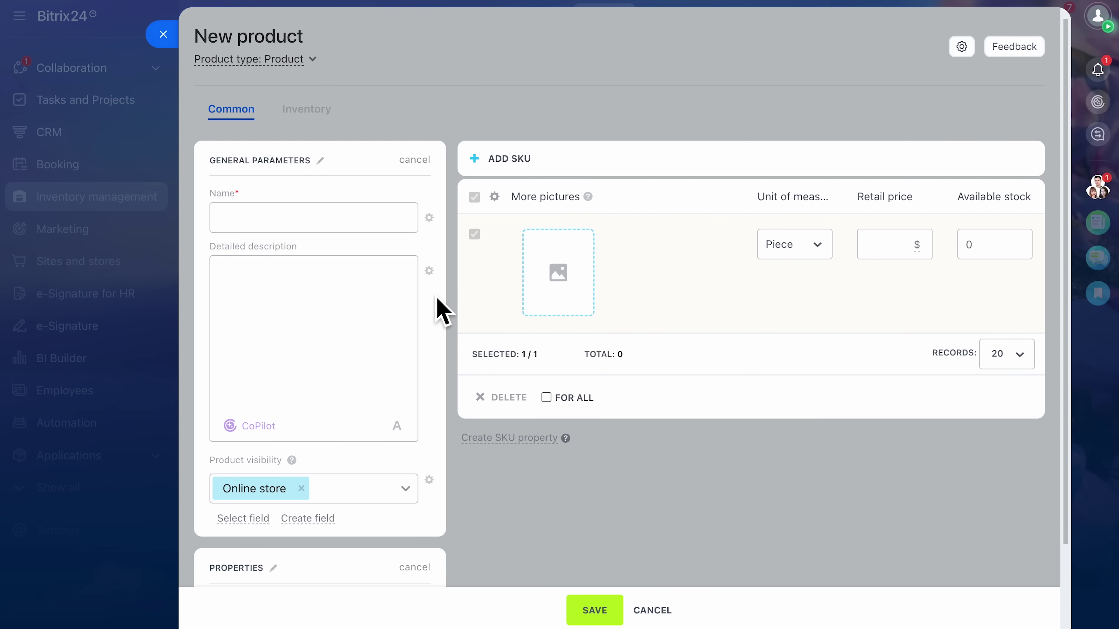
scroll(441, 308, "down", 3)
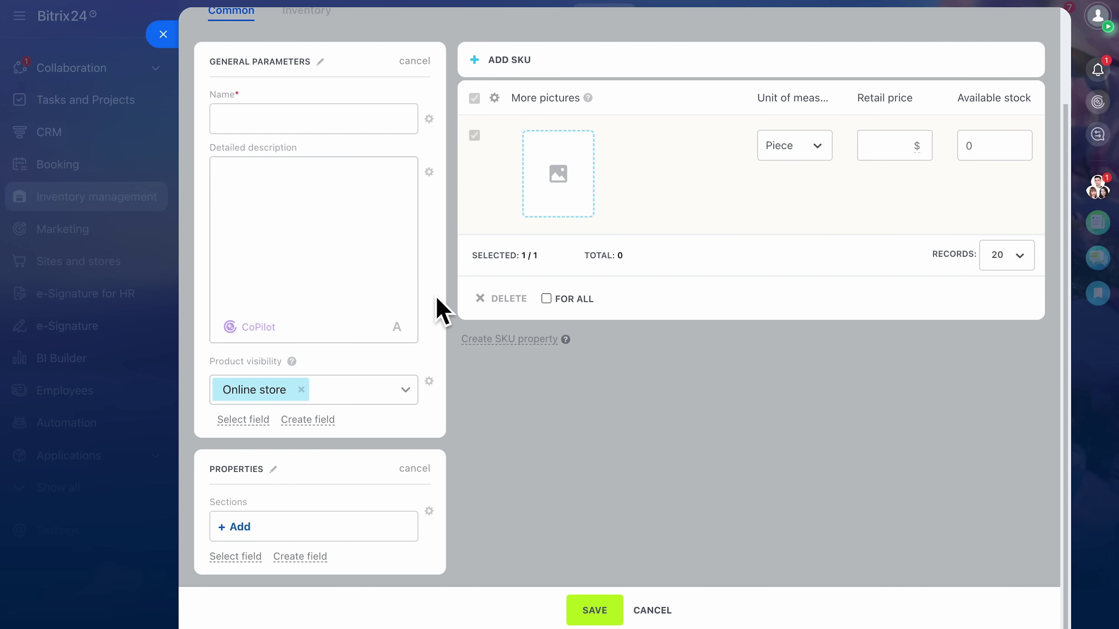
scroll(441, 326, "up", 3)
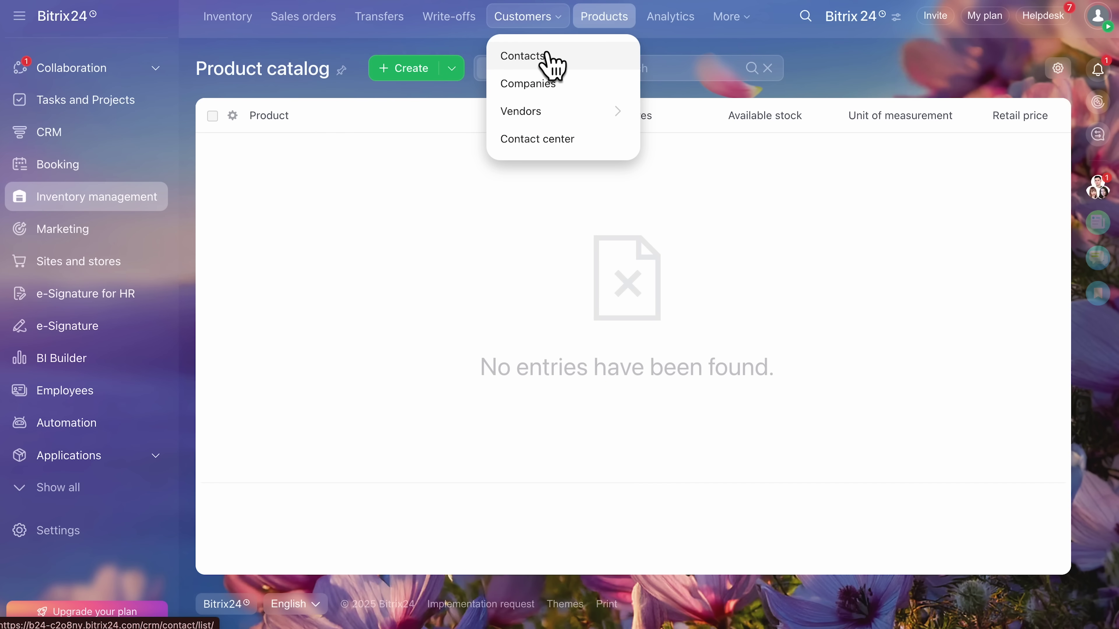
Step: Open the contacts list and view a contact's full record
left_click(547, 54)
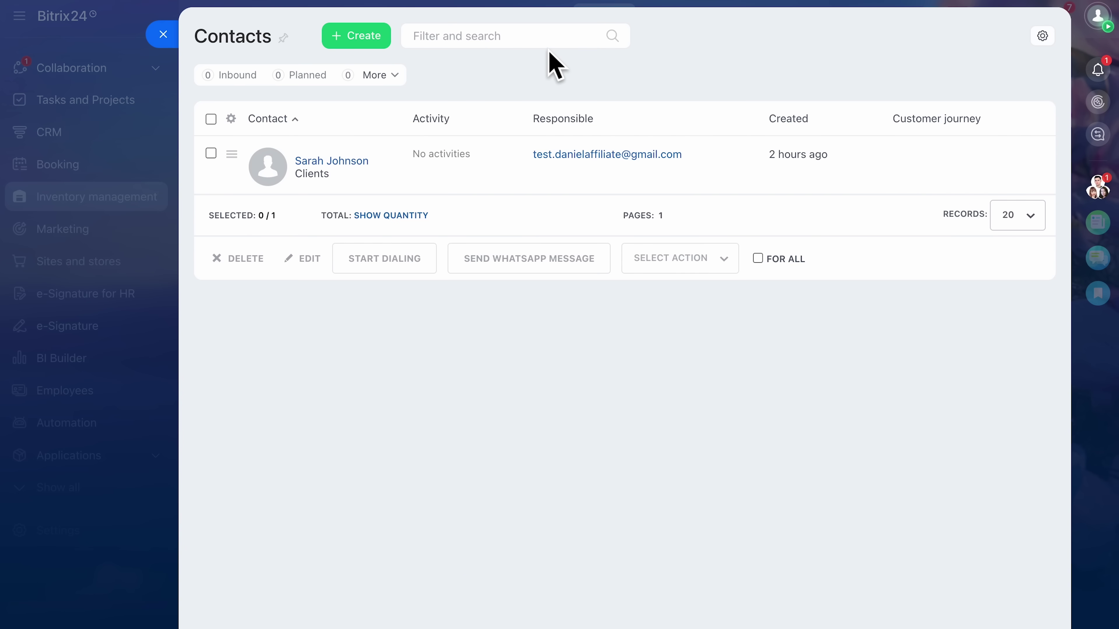
double_click(503, 160)
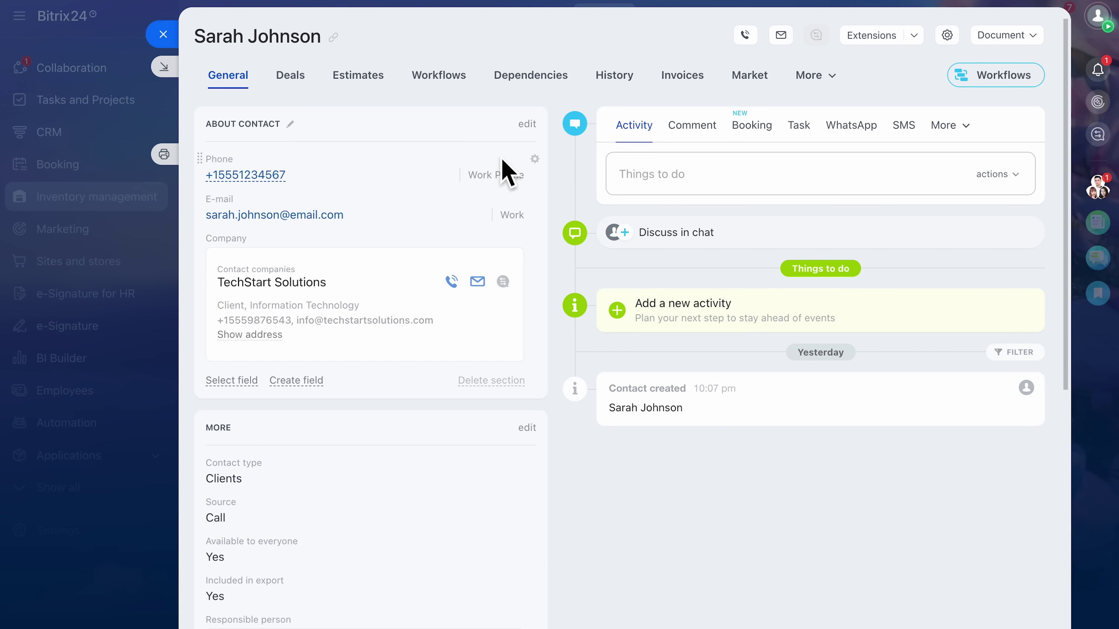
scroll(506, 172, "down", 3)
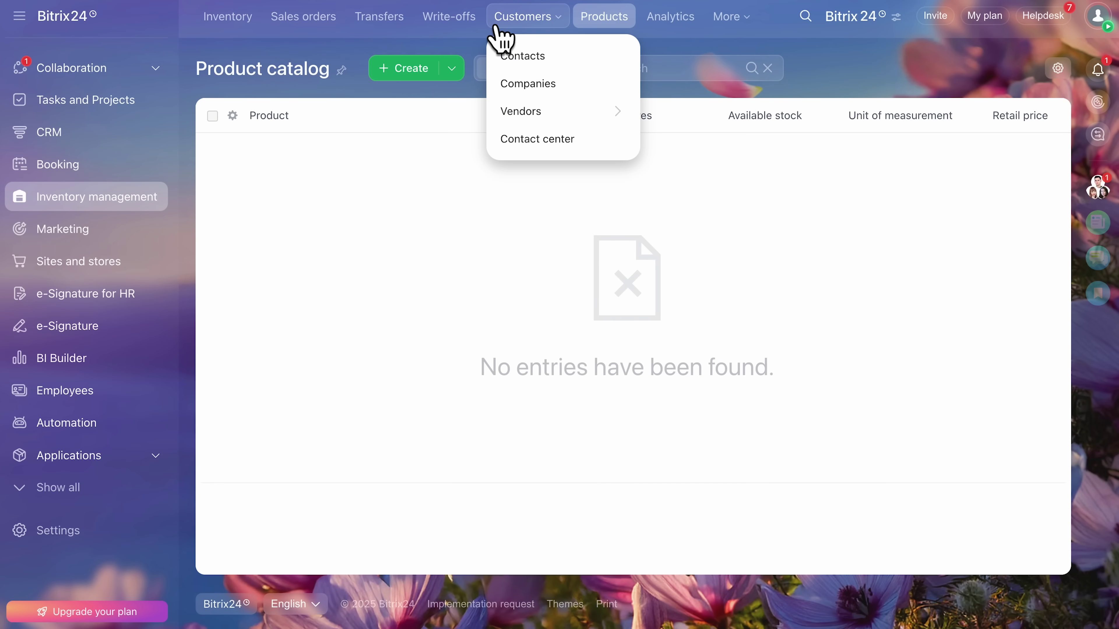
Step: Open the companies list and review the TechStart Solutions company record
left_click(511, 83)
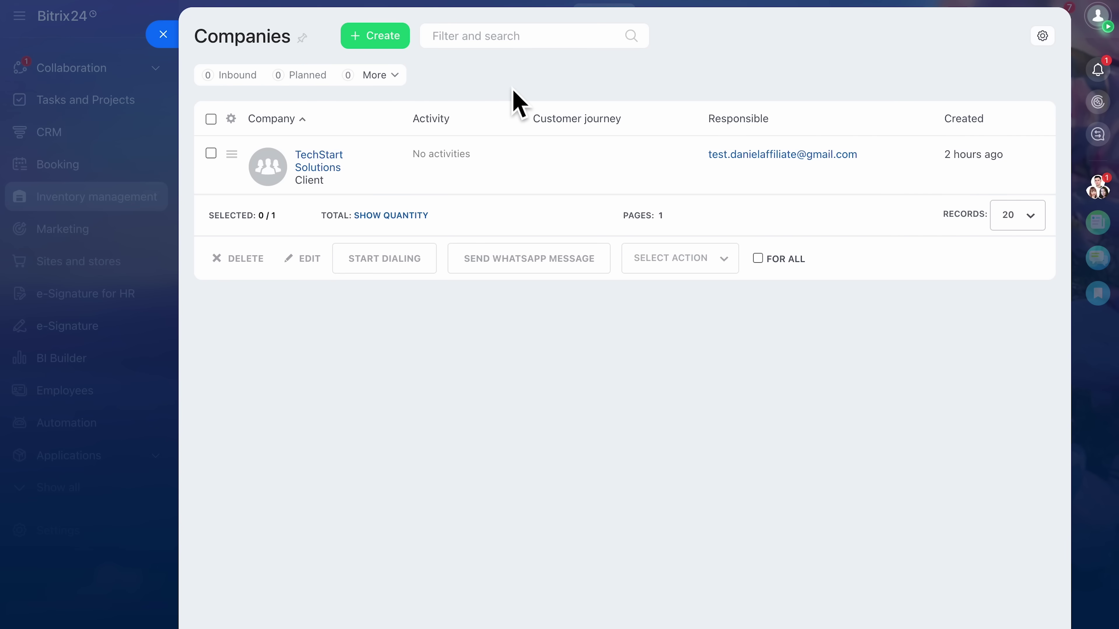
mouse_move(437, 167)
double_click(390, 190)
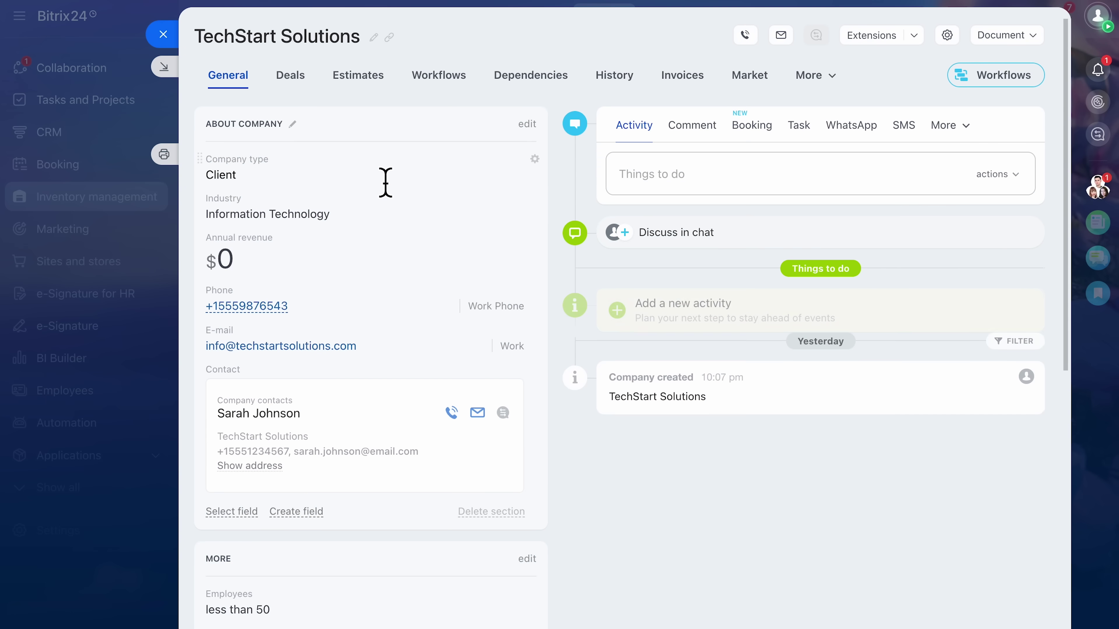
scroll(385, 182, "down", 3)
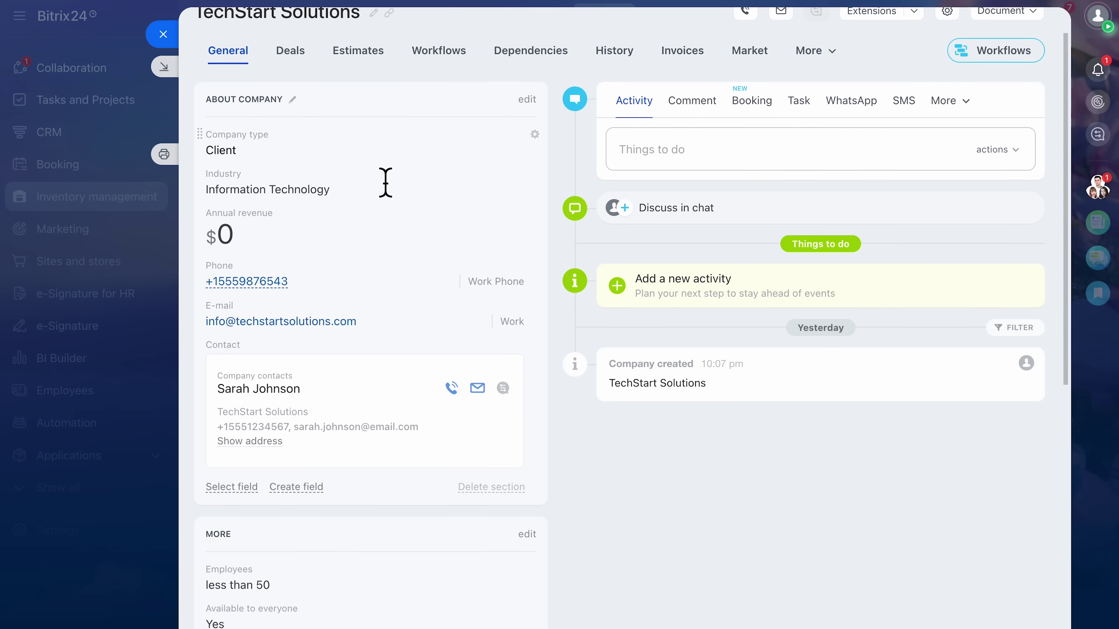
scroll(386, 182, "down", 3)
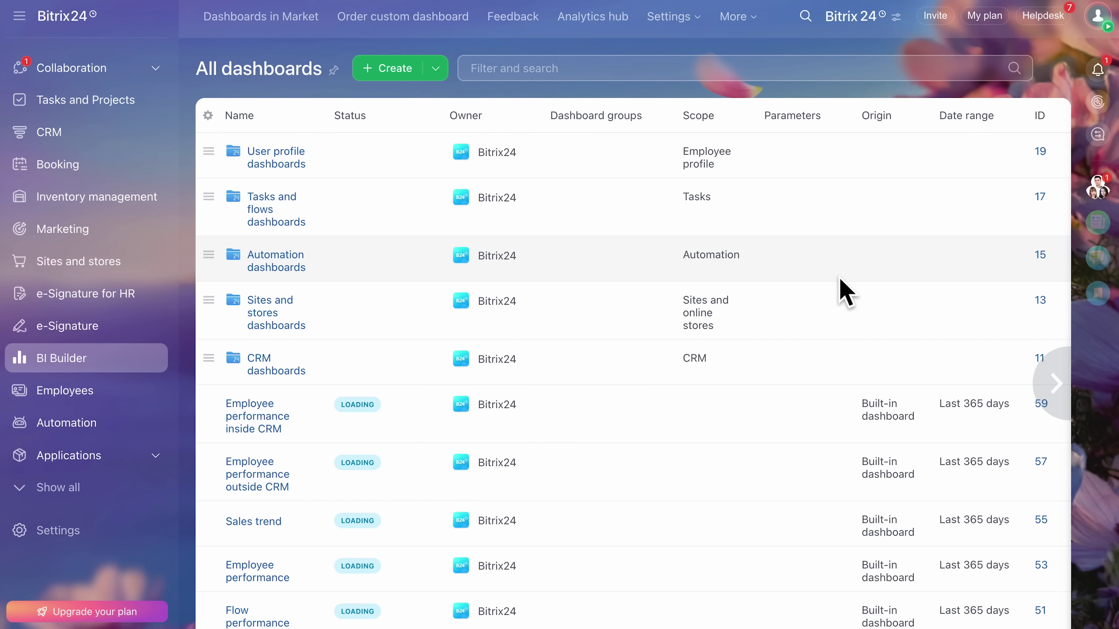
Step: Scroll to the bottom of the BI Builder dashboards table and show its second page
scroll(845, 291, "down", 3)
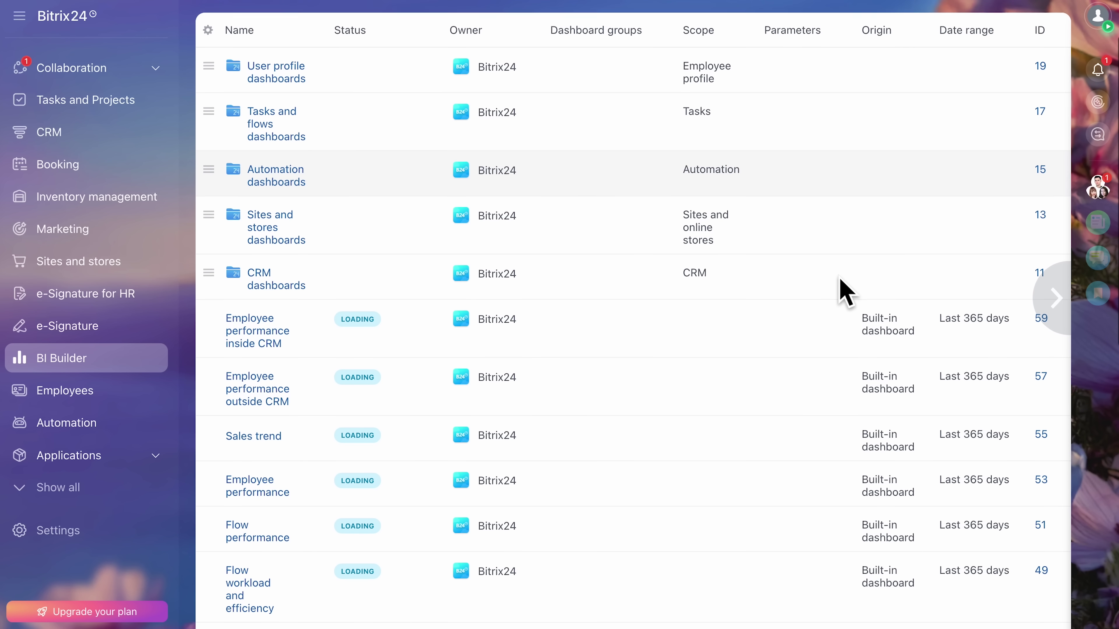
scroll(845, 291, "down", 4)
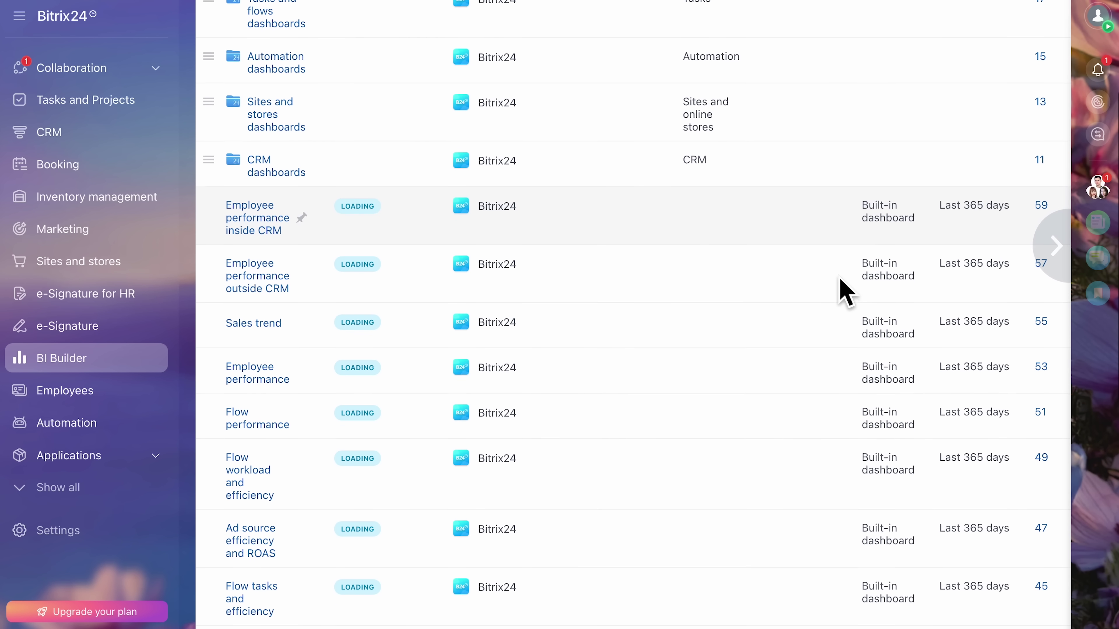
scroll(845, 290, "down", 5)
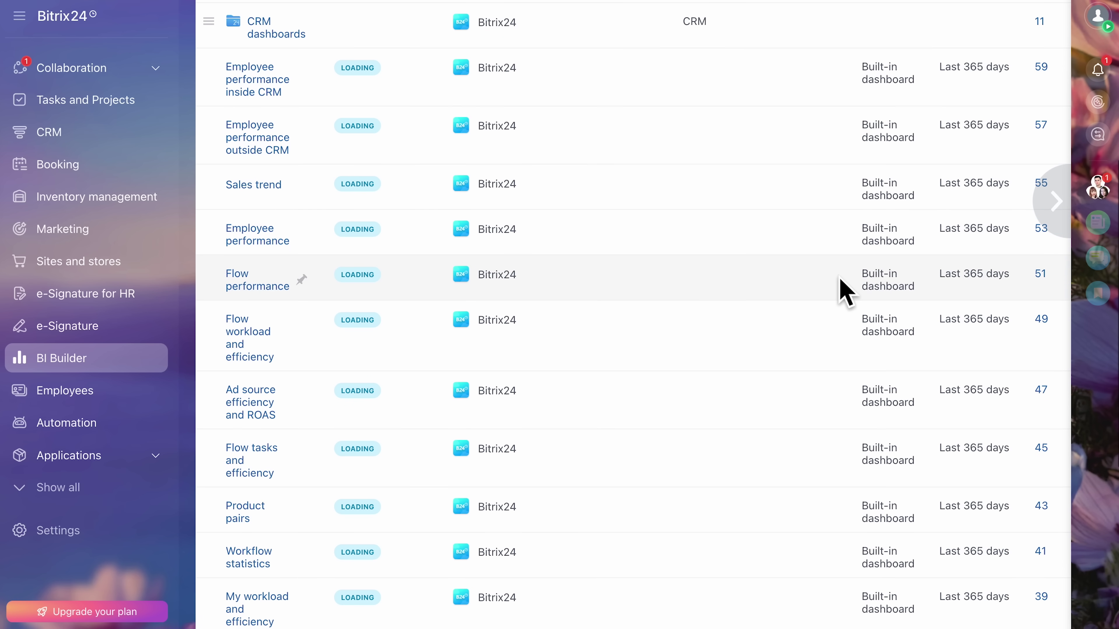
scroll(845, 291, "down", 6)
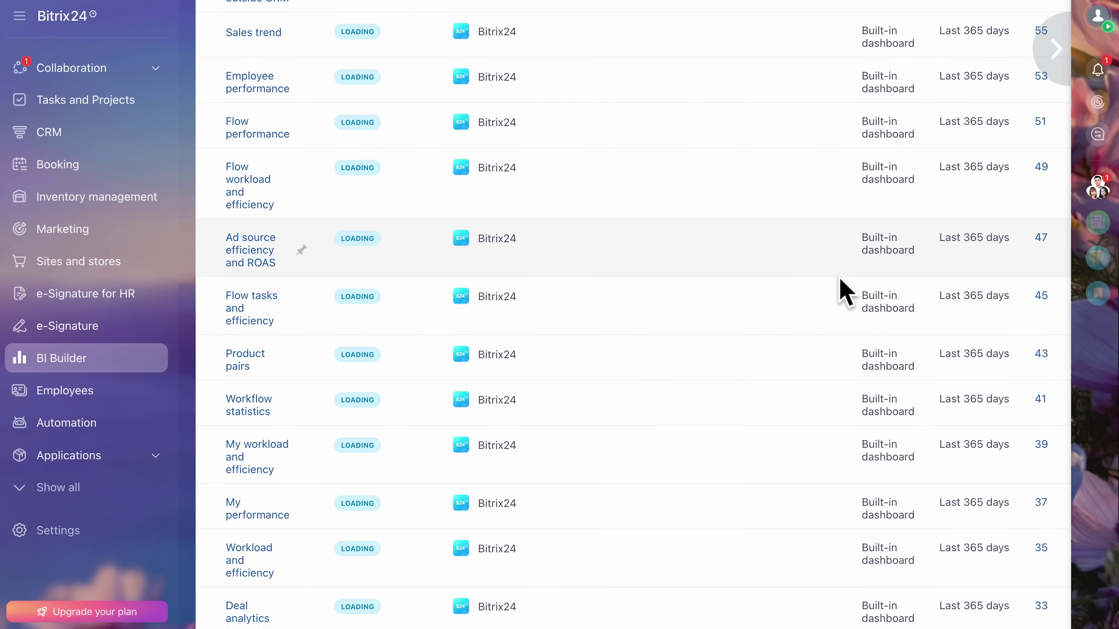
scroll(844, 291, "down", 7)
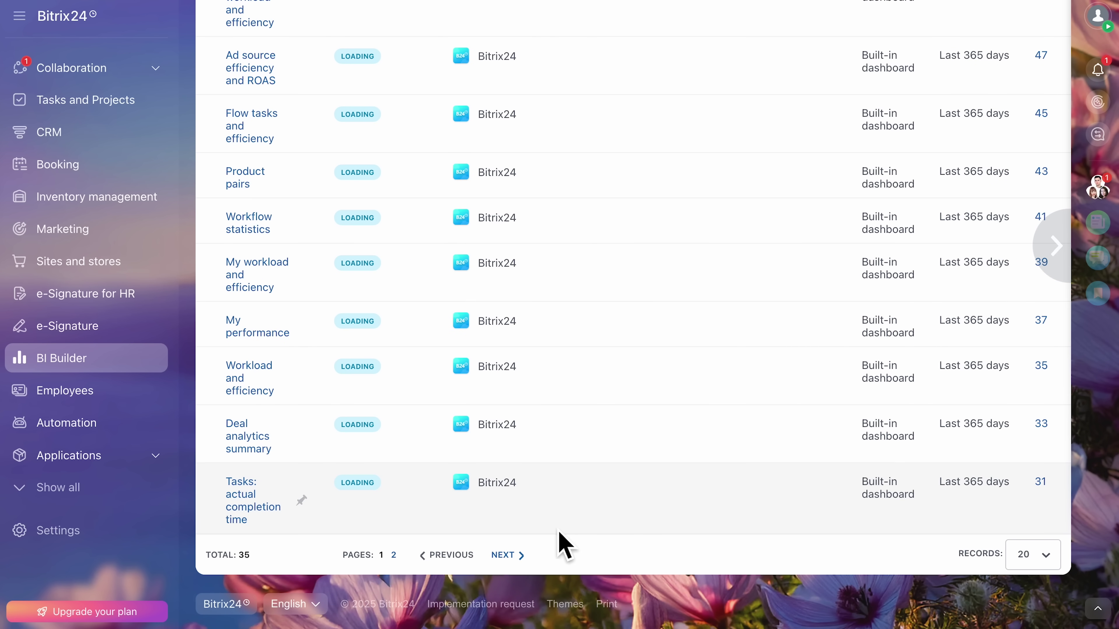
left_click(511, 554)
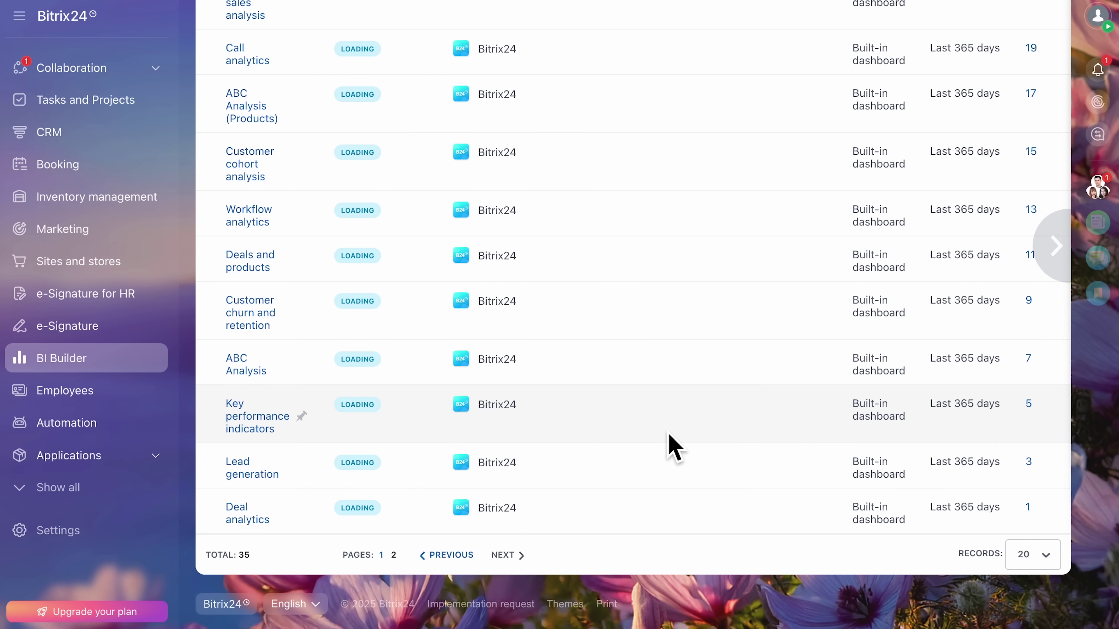
scroll(668, 434, "up", 6)
scroll(668, 450, "up", 5)
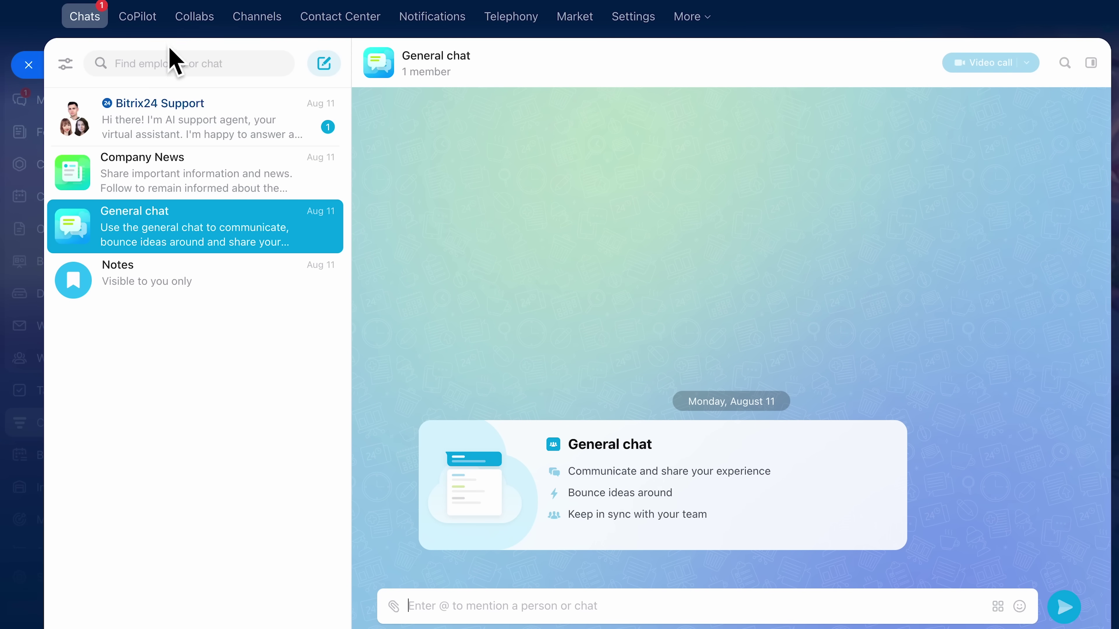
Step: Start a CoPilot question and browse Favourites, My roles, Recommended and Experts roles, ending on Recommended
left_click(141, 27)
left_click(730, 480)
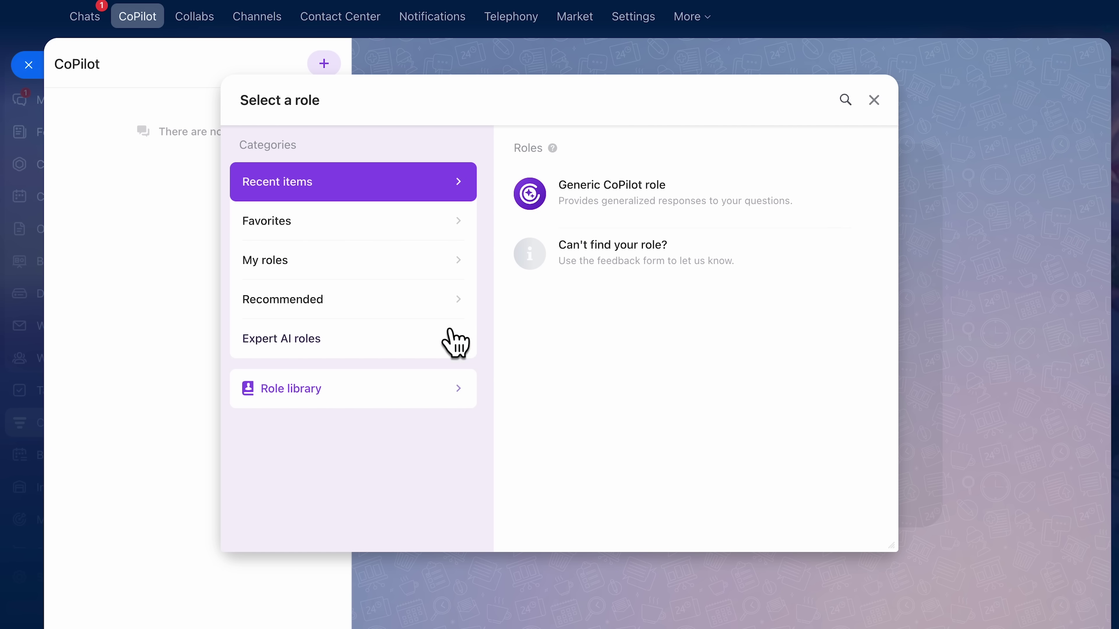
left_click(452, 243)
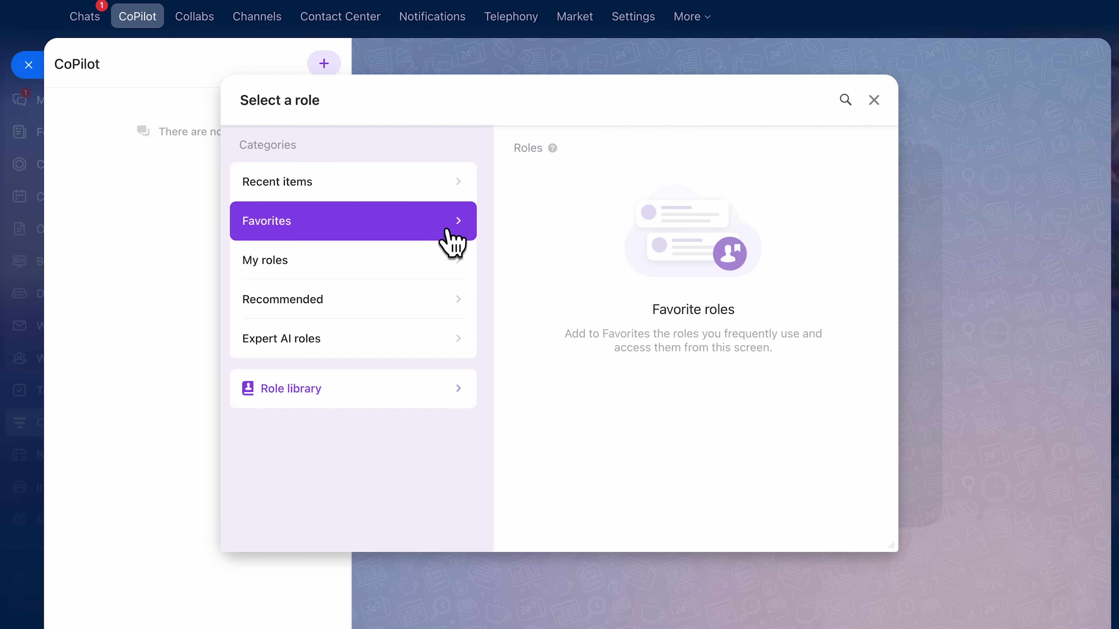
left_click(449, 267)
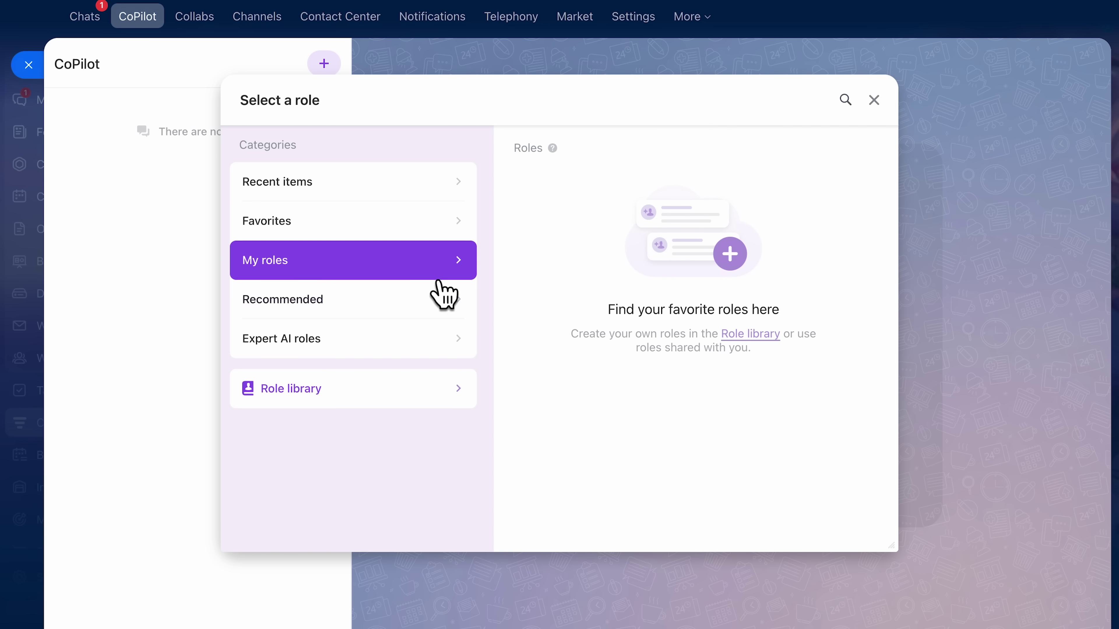
left_click(441, 294)
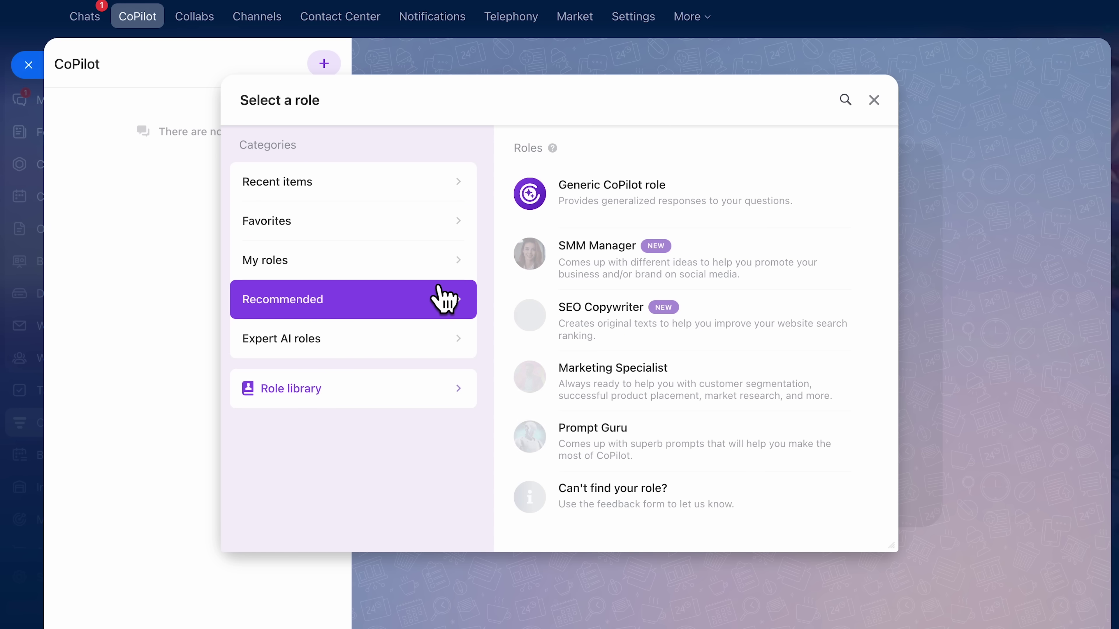
left_click(430, 346)
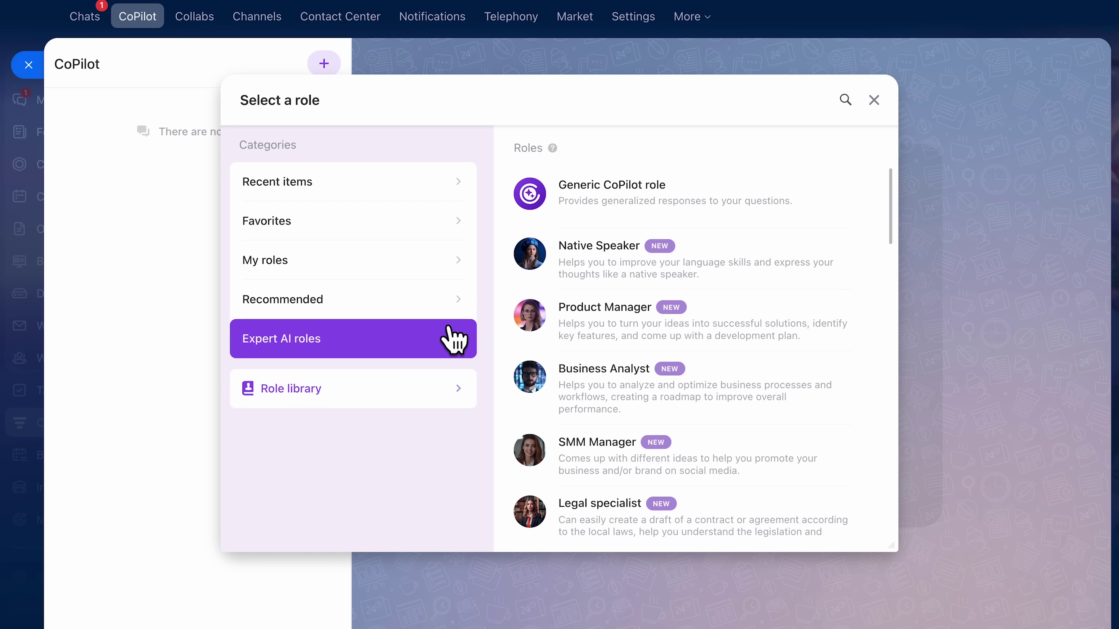
left_click(432, 311)
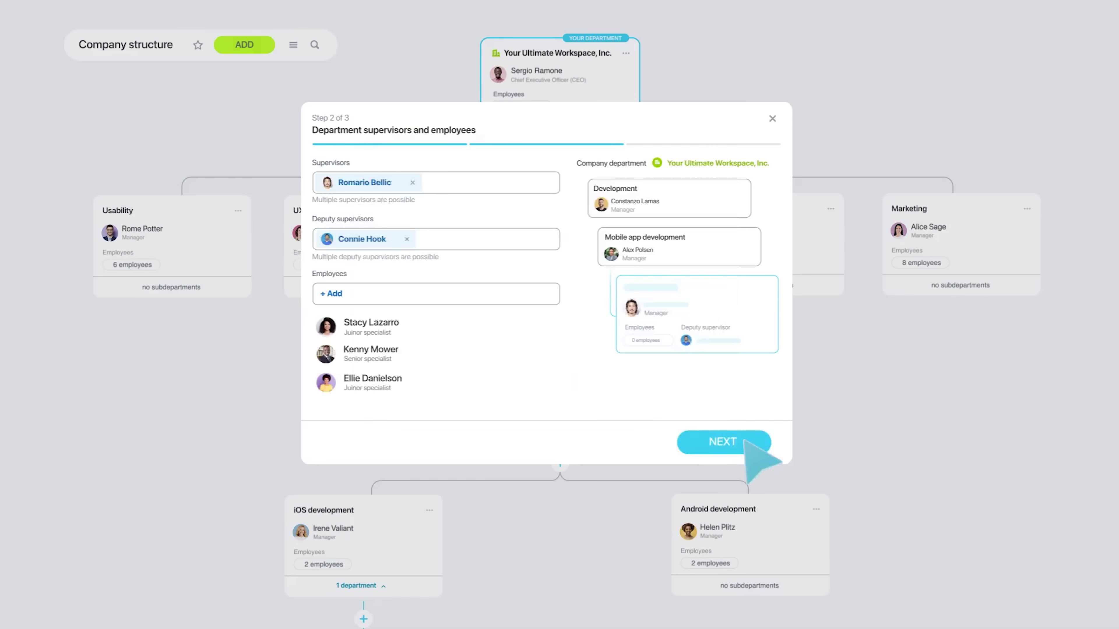
Step: Skip the chats and channels step and create the Market research department under Sales
left_click(745, 442)
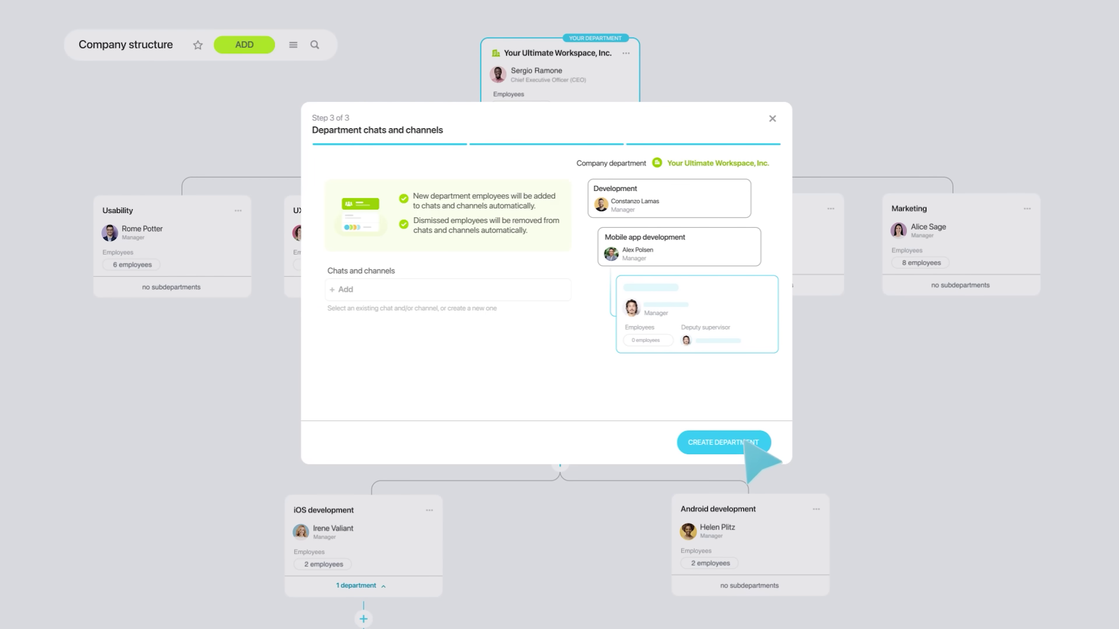
left_click(744, 443)
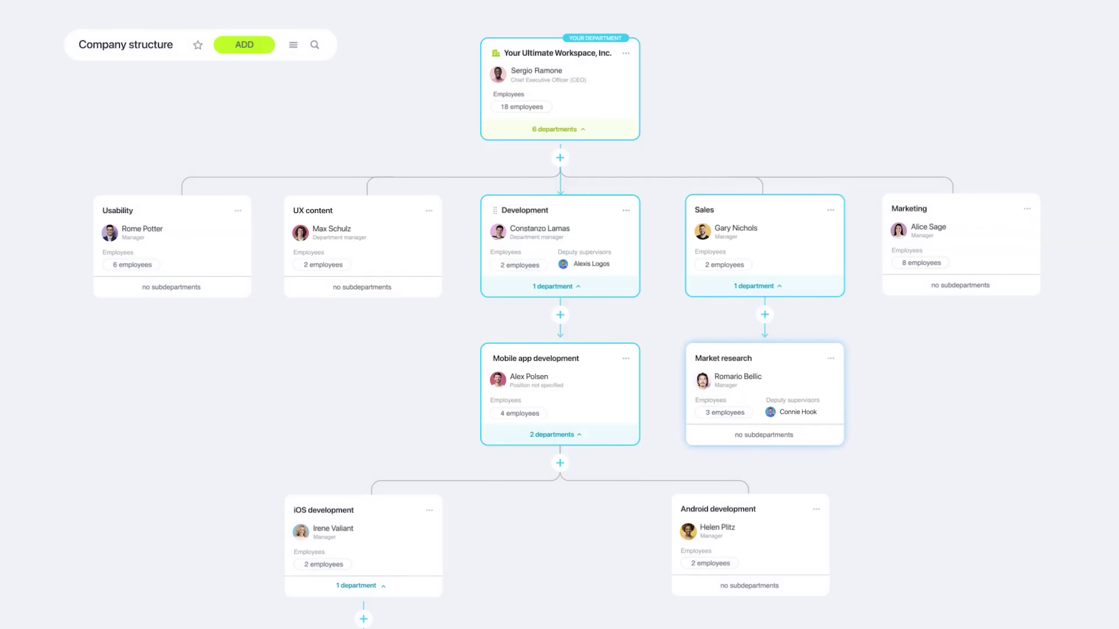